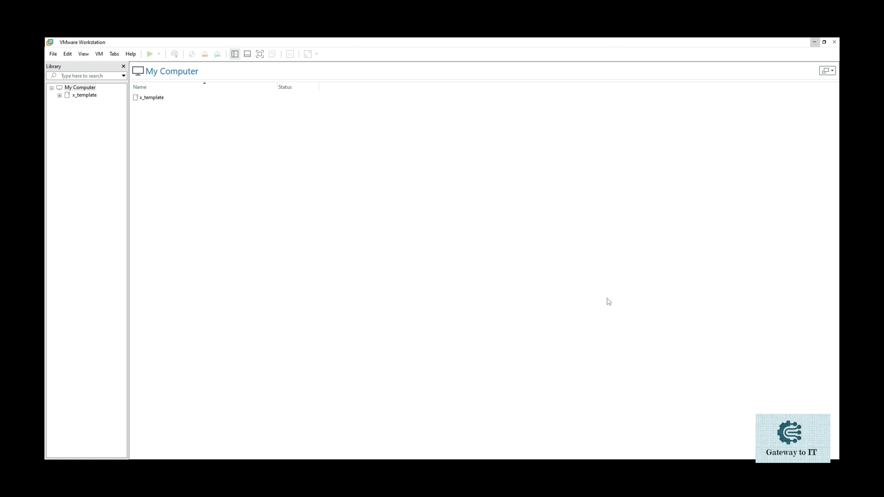
Step: Create a folder named starkindustries under My Computer in the library
{"action": "left_click", "coordinate": [92, 91]}
{"action": "right_click", "coordinate": [92, 90]}
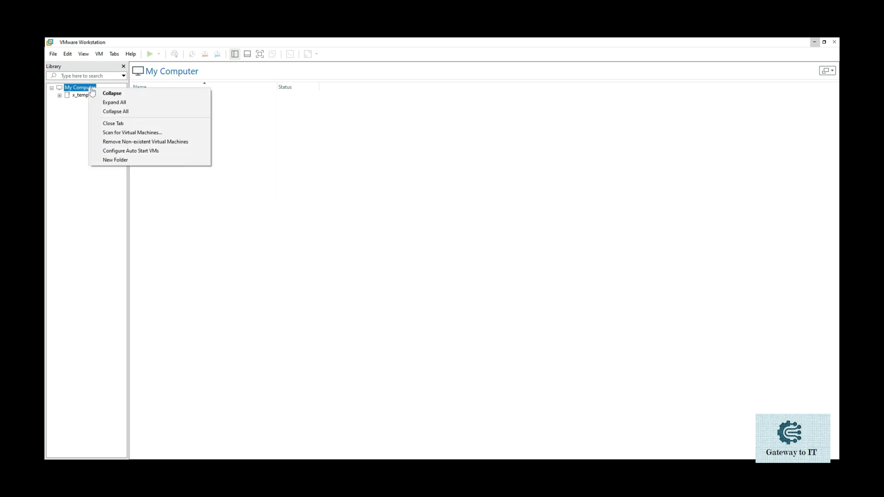
{"action": "left_click", "coordinate": [110, 161]}
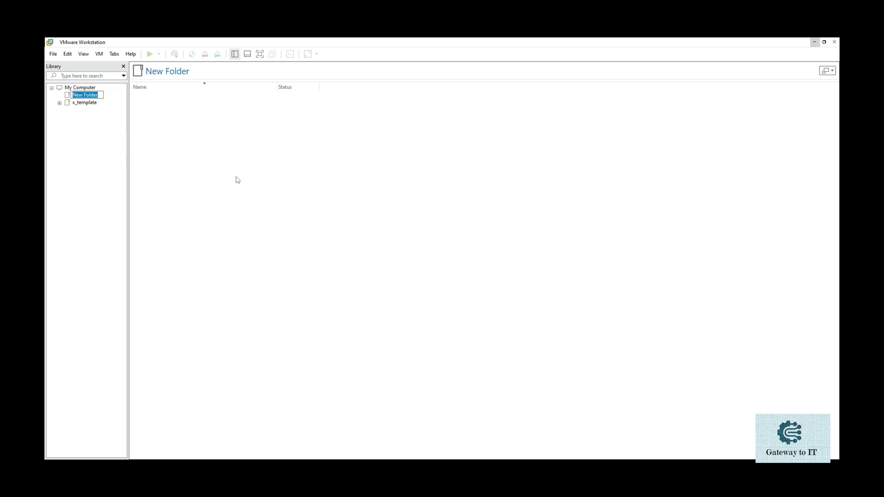
{"action": "type", "text": "starkindustries"}
{"action": "key", "text": "Return"}
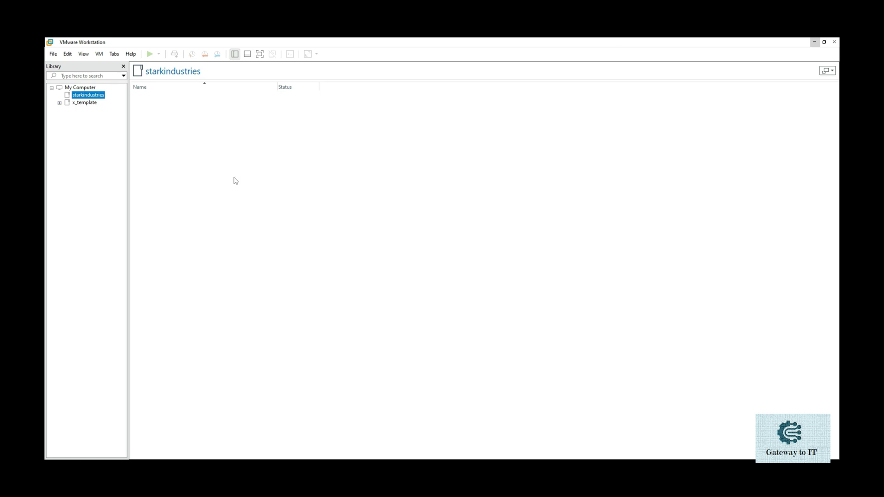
{"action": "right_click", "coordinate": [103, 98]}
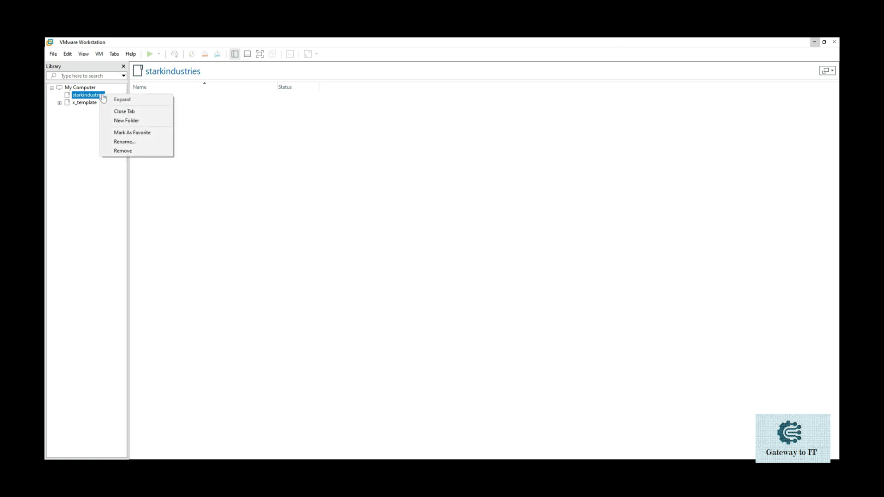
{"action": "key", "text": "Escape"}
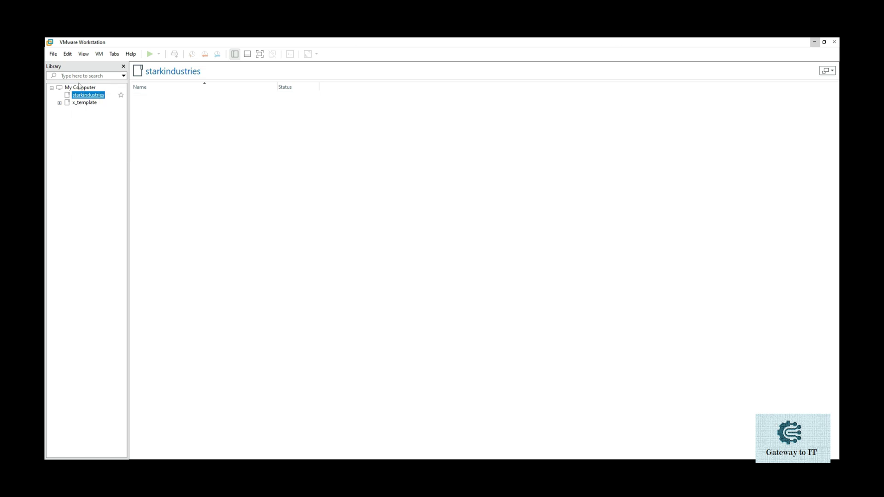
Step: Start a custom virtual machine with hardware compatibility set to Workstation 17.x
{"action": "left_click", "coordinate": [53, 54]}
{"action": "left_click", "coordinate": [70, 65]}
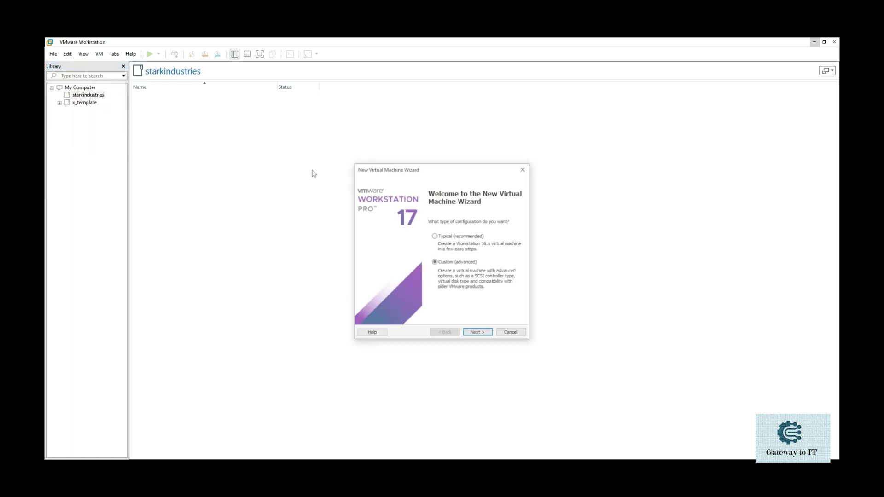
{"action": "left_click", "coordinate": [475, 333]}
{"action": "left_click", "coordinate": [487, 213]}
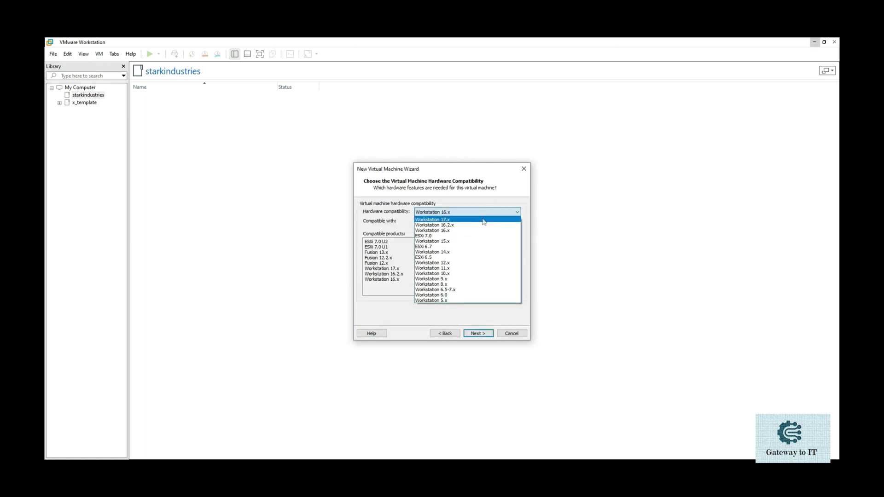
{"action": "left_click", "coordinate": [484, 220]}
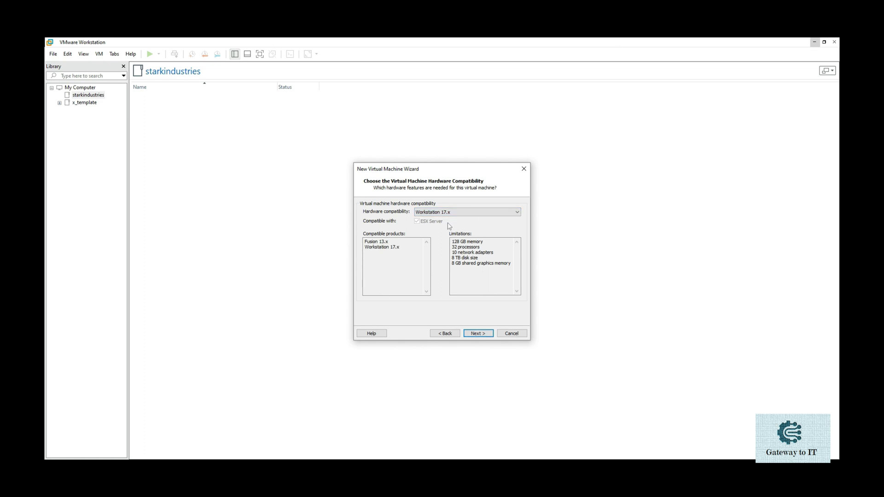
{"action": "left_click", "coordinate": [479, 335]}
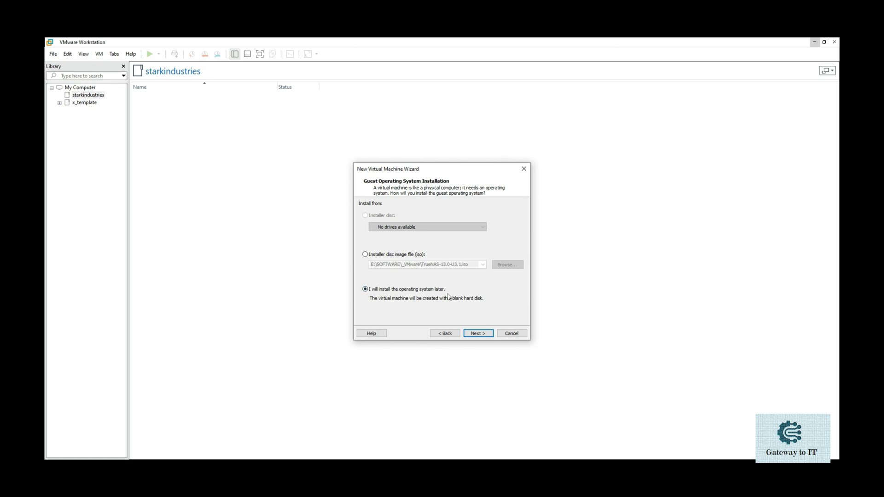
Step: Choose a blank disk without an installer and set the guest operating system to Microsoft Windows, version Windows 10 x64
{"action": "left_click", "coordinate": [479, 334]}
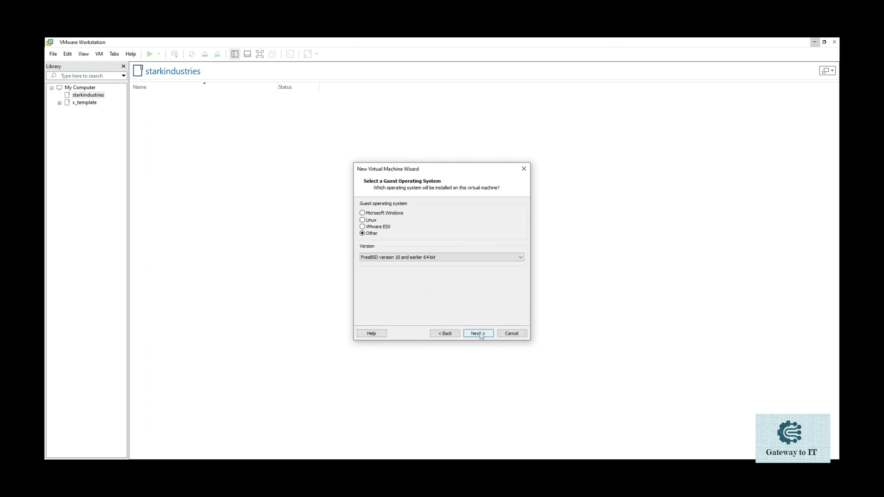
{"action": "left_click", "coordinate": [395, 214]}
{"action": "left_click", "coordinate": [427, 256]}
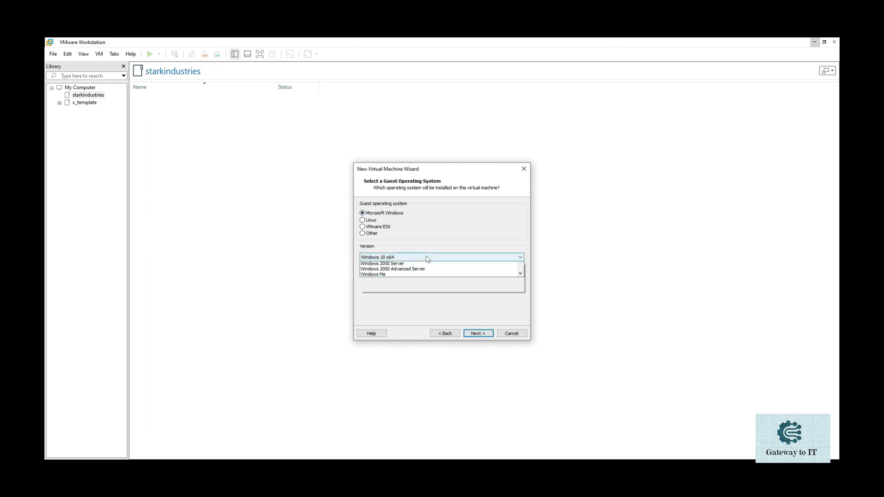
{"action": "left_click", "coordinate": [410, 266]}
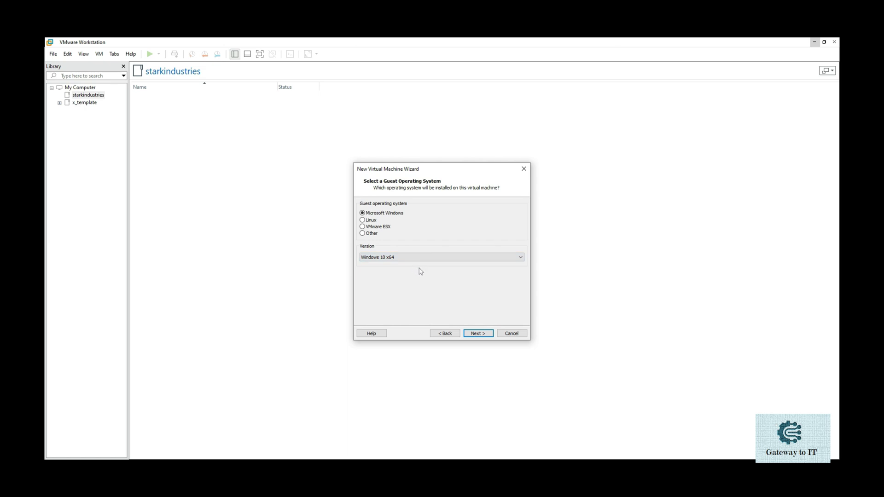
{"action": "left_click", "coordinate": [479, 333]}
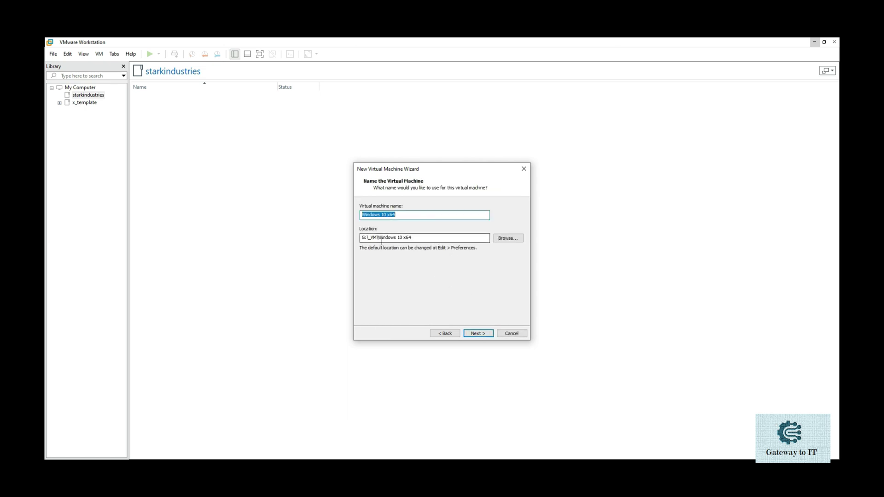
Step: Name the virtual machine den-wrkst0 and set its location to G:\_VM\den-wrkst0
{"action": "left_click_drag", "start_coordinate": [378, 238], "coordinate": [414, 238]}
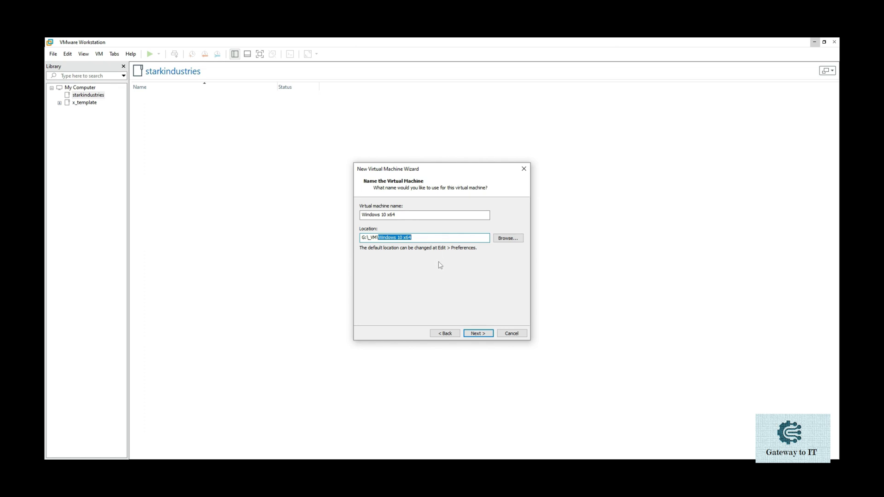
{"action": "type", "text": "den-wrkst01"}
{"action": "key", "text": "shift+Left"}
{"action": "key", "text": "shift+Left"}
{"action": "key", "text": "shift+Left"}
{"action": "key", "text": "shift+Left"}
{"action": "key", "text": "shift+Left"}
{"action": "key", "text": "shift+Left"}
{"action": "key", "text": "shift+Left"}
{"action": "key", "text": "shift+Left"}
{"action": "key", "text": "shift+Tab"}
{"action": "type", "text": "den-wrkst01"}
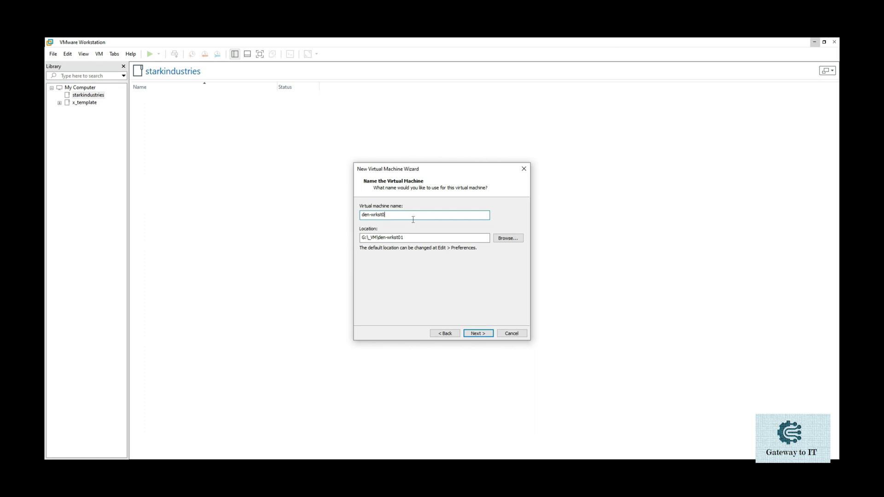
{"action": "left_click", "coordinate": [418, 240]}
{"action": "left_click", "coordinate": [484, 335]}
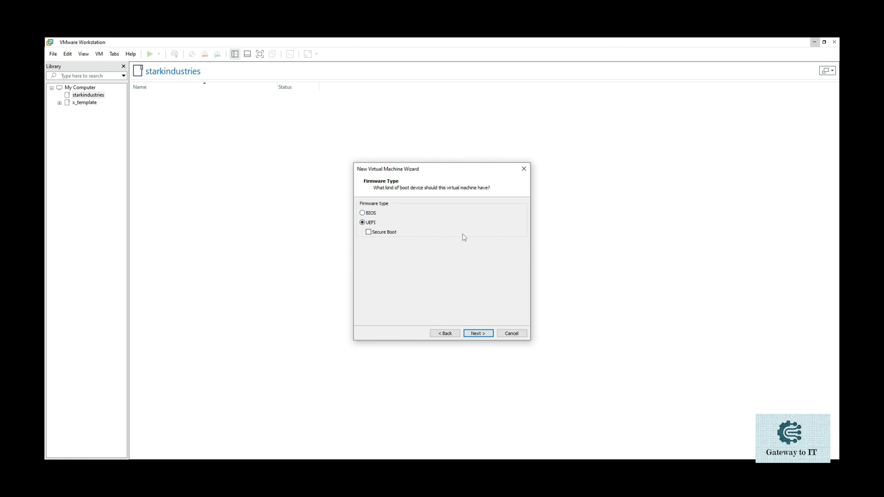
Step: Accept UEFI firmware without Secure Boot, 2 processors with 1 core each, 2048 MB of memory and NAT networking
{"action": "left_click", "coordinate": [478, 334]}
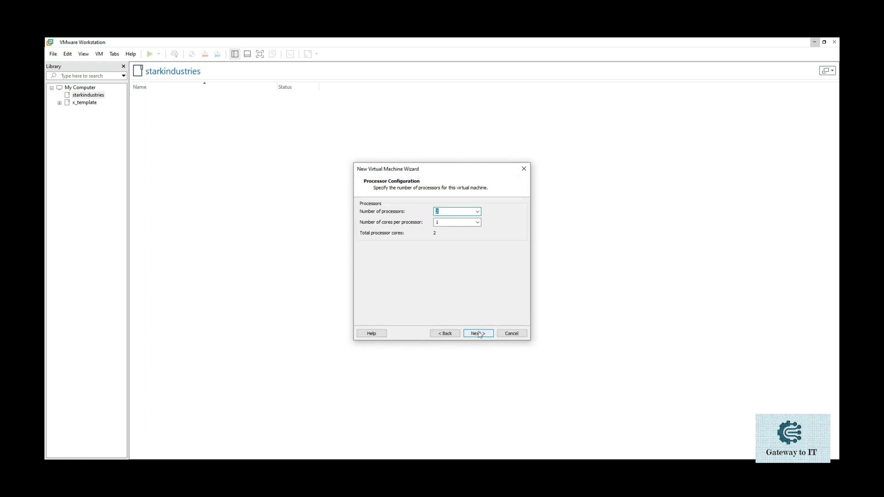
{"action": "left_click", "coordinate": [479, 333]}
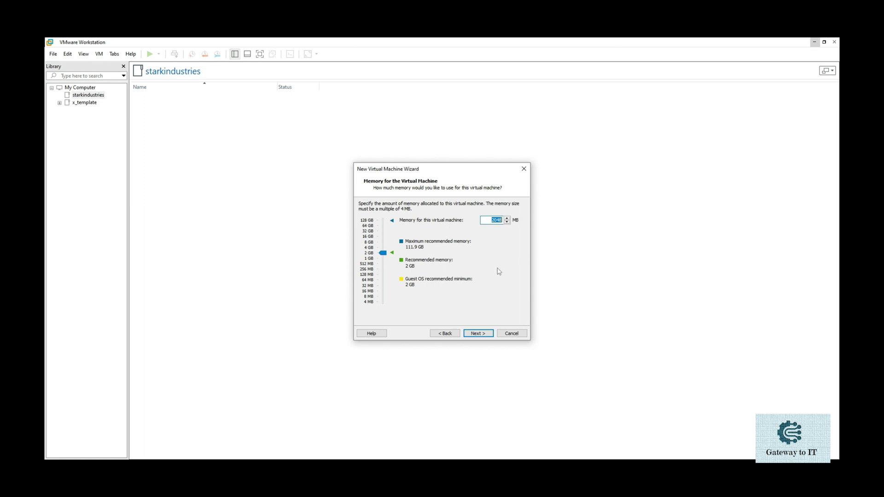
{"action": "left_click", "coordinate": [479, 333]}
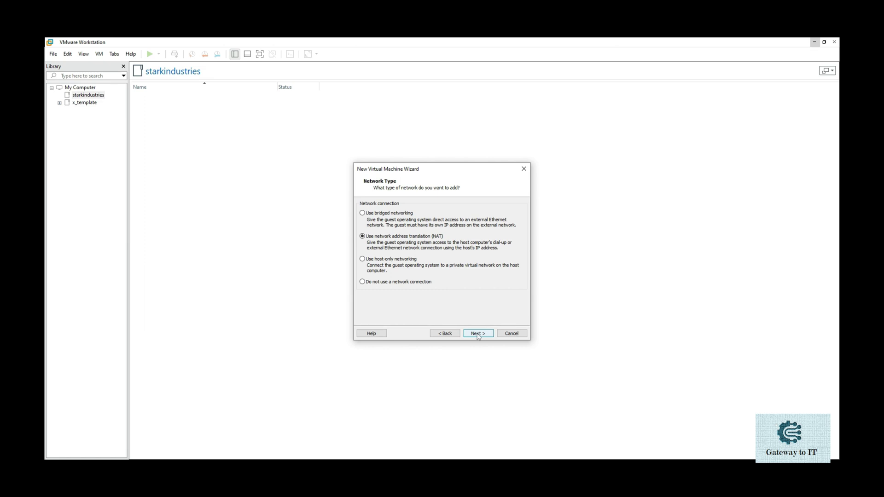
{"action": "left_click", "coordinate": [478, 334]}
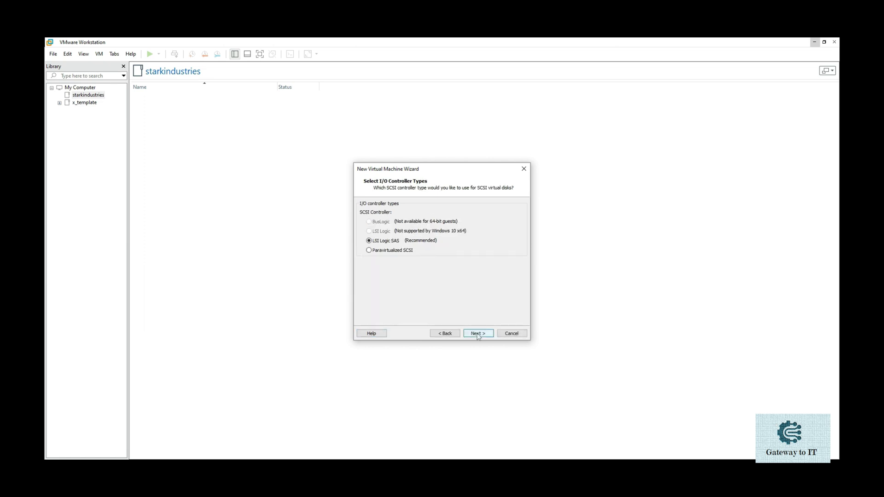
Step: Configure the LSI Logic SAS controller and a new 100 GB NVMe virtual disk stored as a single file, den-wrkst0.vmdk
{"action": "left_click", "coordinate": [479, 333]}
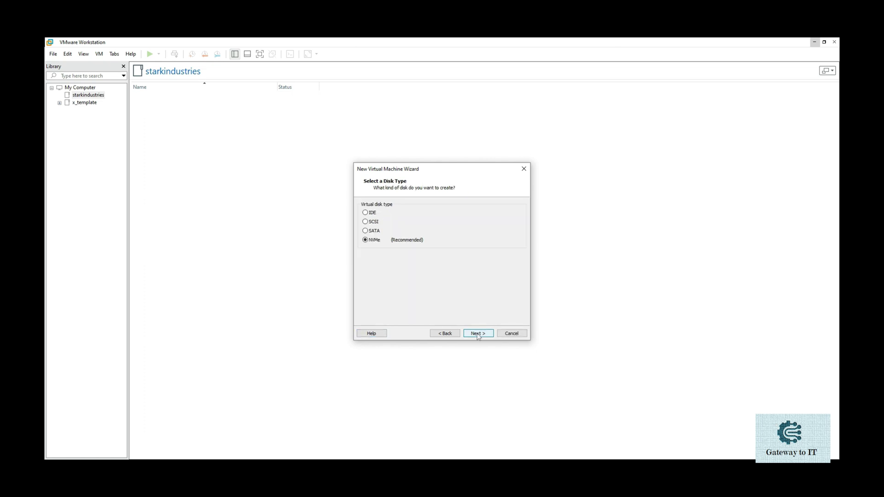
{"action": "left_click", "coordinate": [478, 334]}
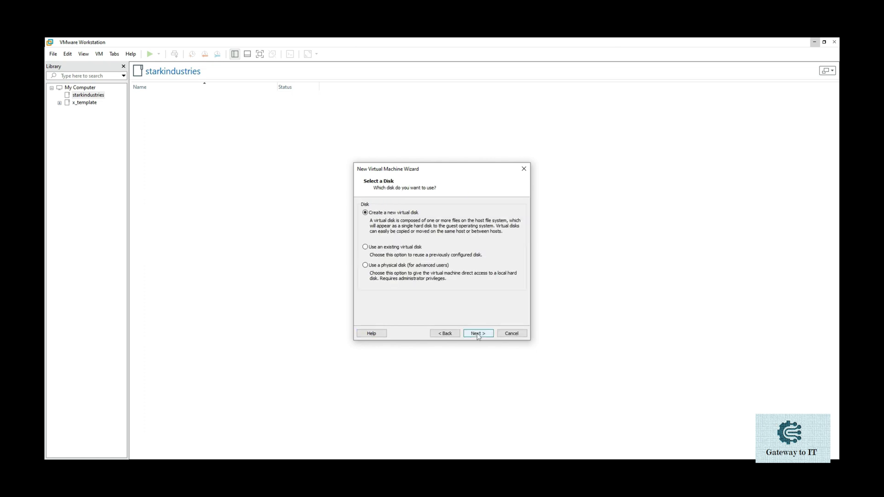
{"action": "left_click", "coordinate": [479, 333]}
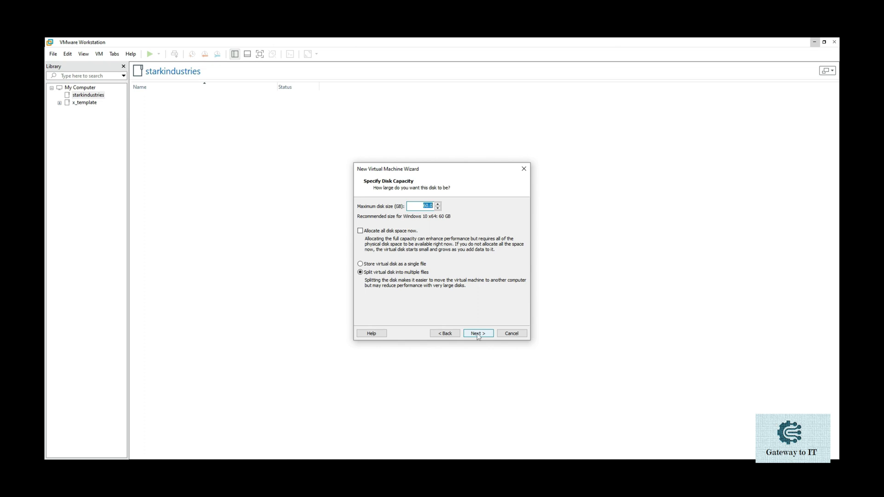
{"action": "type", "text": "10"}
{"action": "left_click", "coordinate": [419, 266]}
{"action": "left_click", "coordinate": [478, 333]}
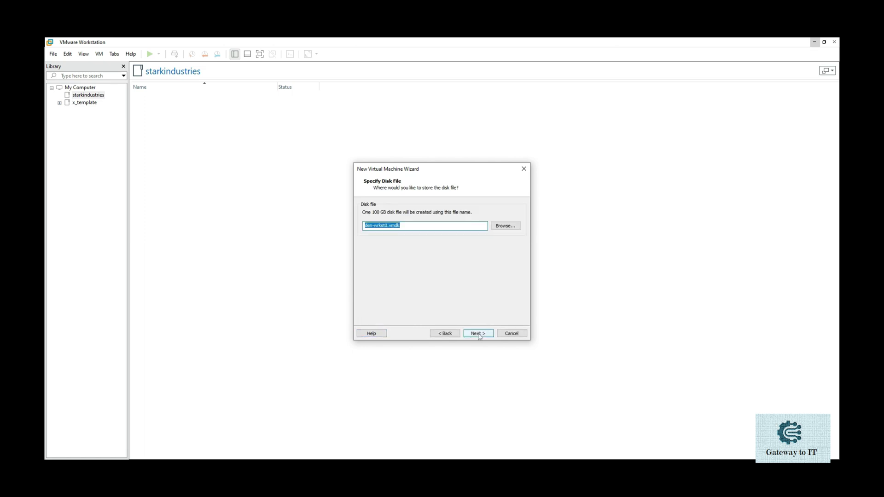
{"action": "left_click", "coordinate": [478, 333]}
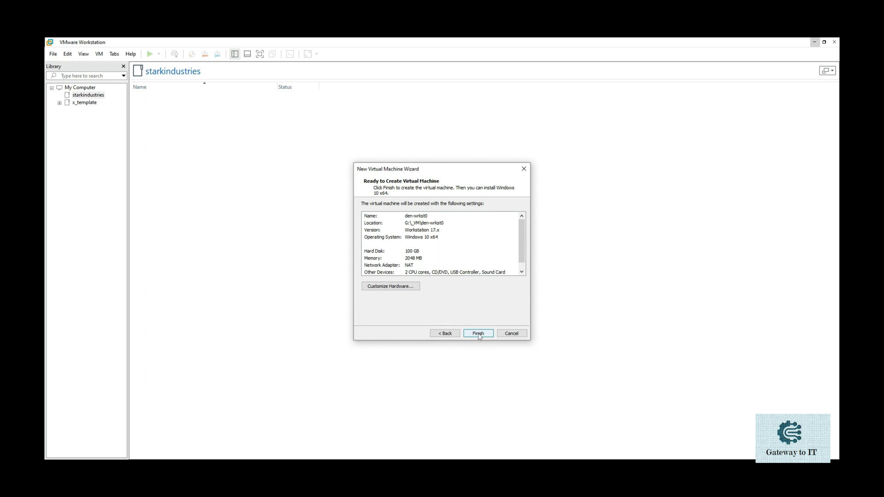
Step: Finish creating the virtual machine and move it into the starkindustries folder
{"action": "left_click", "coordinate": [478, 334]}
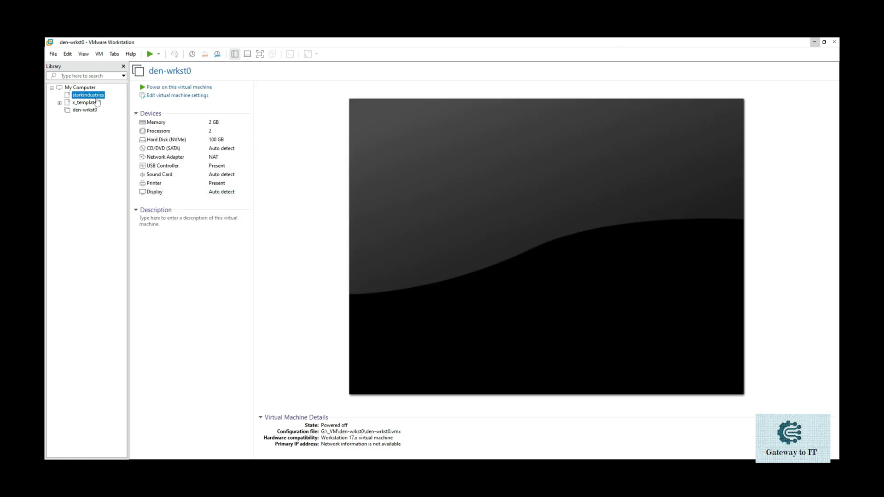
{"action": "left_click_drag", "start_coordinate": [96, 99], "coordinate": [96, 97]}
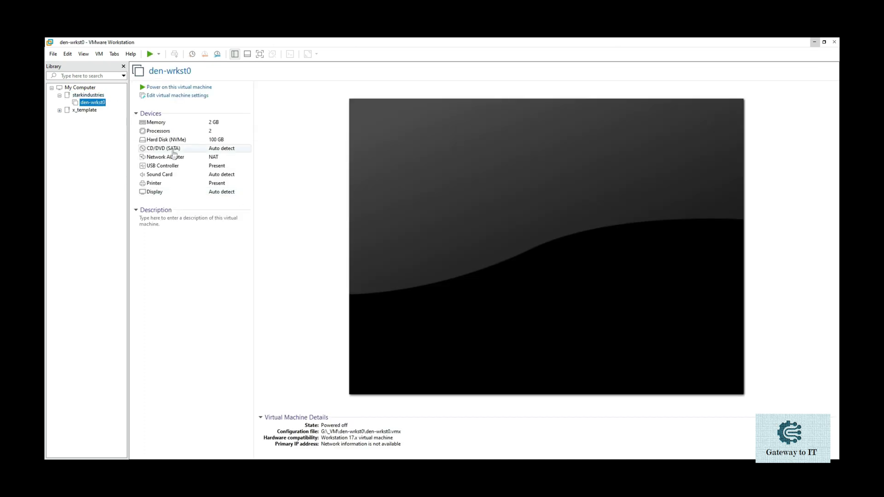
Step: Set the CD/DVD (SATA) drive of den-wrkst0 to use an ISO image file
{"action": "left_click", "coordinate": [218, 97]}
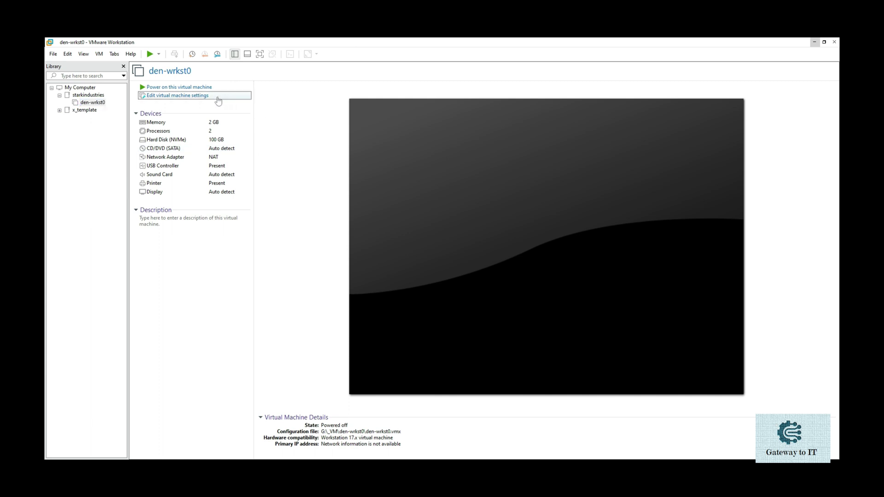
{"action": "left_click", "coordinate": [313, 163]}
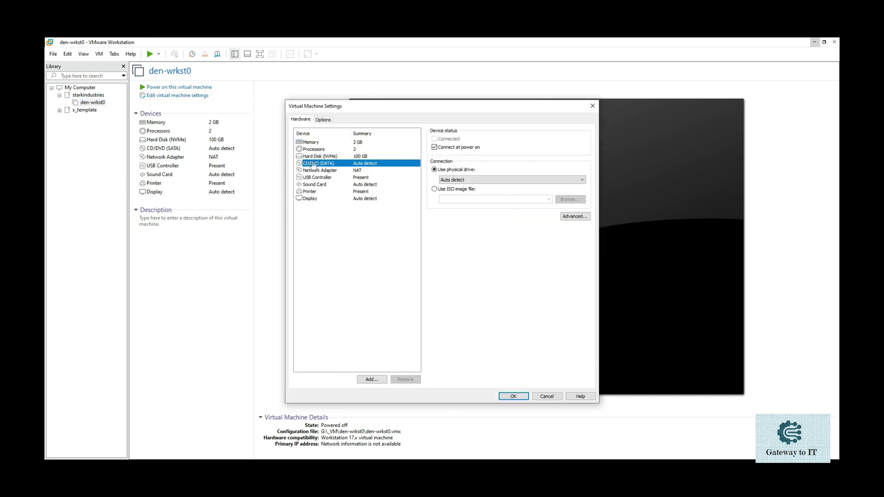
{"action": "left_click", "coordinate": [441, 189]}
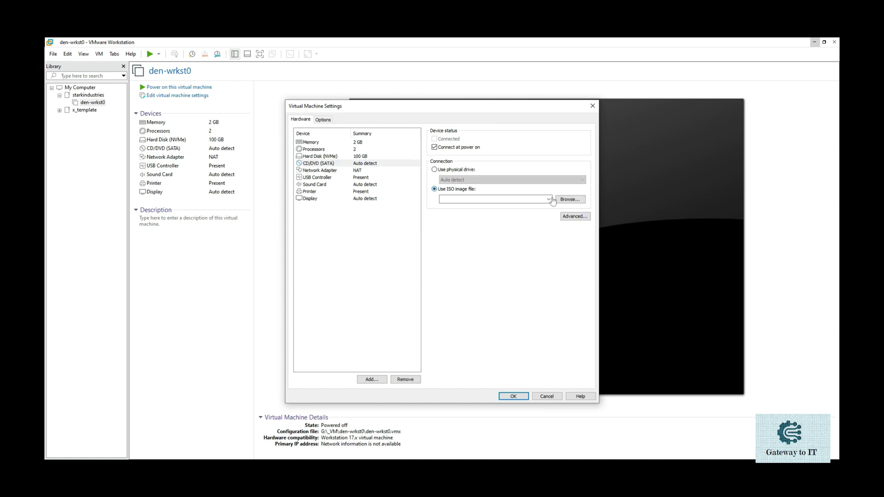
Step: Attach MSDN_en_windows_10_enterprise_x64_1903.iso from E:\SOFTWARE\_Microsoft\Operating System\Clients\Windows 10 to the CD/DVD drive and save the settings
{"action": "left_click", "coordinate": [569, 199]}
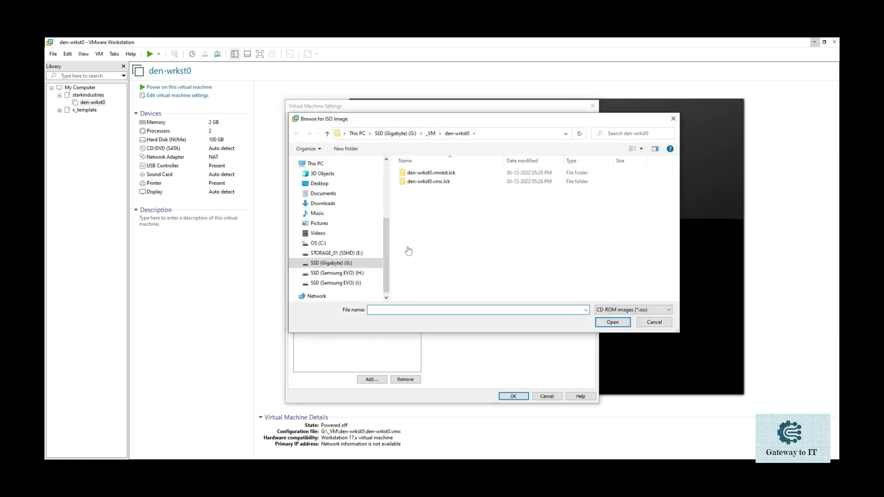
{"action": "left_click", "coordinate": [364, 253]}
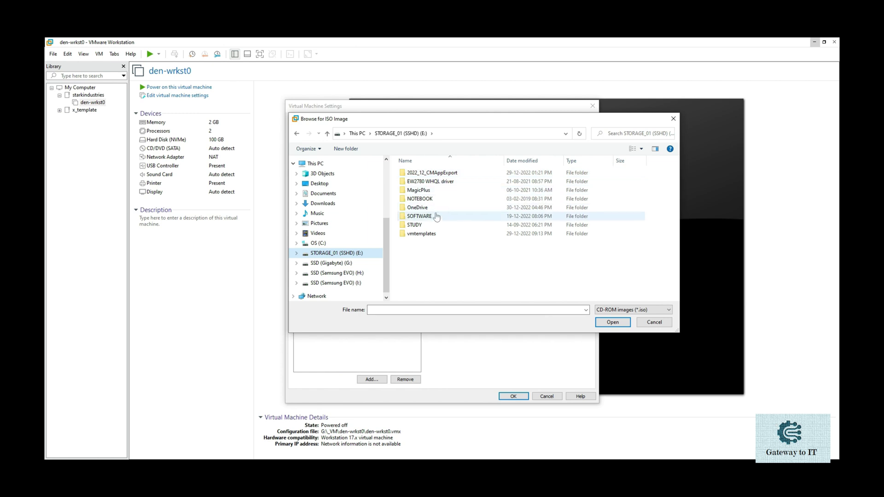
{"action": "double_click", "coordinate": [435, 217]}
{"action": "double_click", "coordinate": [443, 181]}
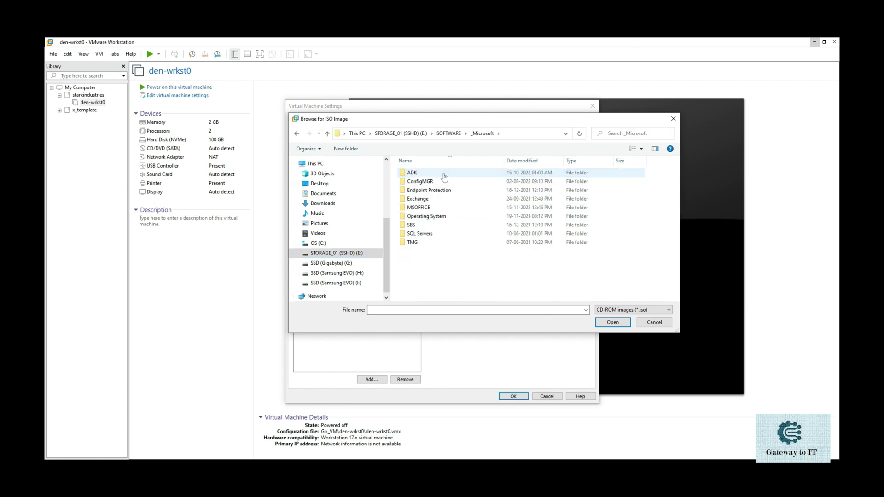
{"action": "double_click", "coordinate": [444, 216]}
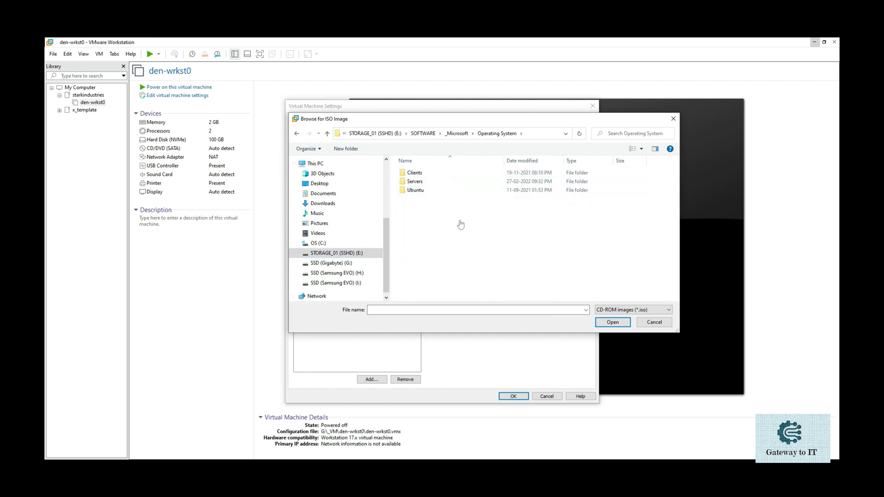
{"action": "double_click", "coordinate": [428, 173]}
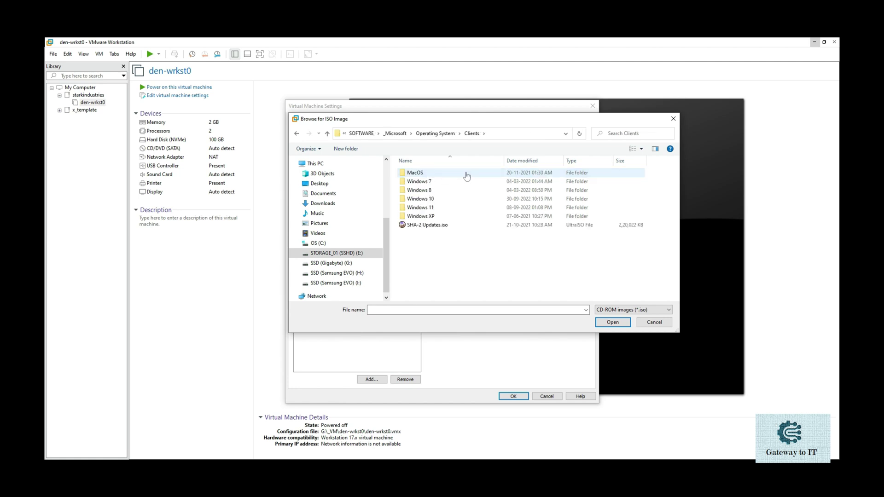
{"action": "double_click", "coordinate": [445, 199]}
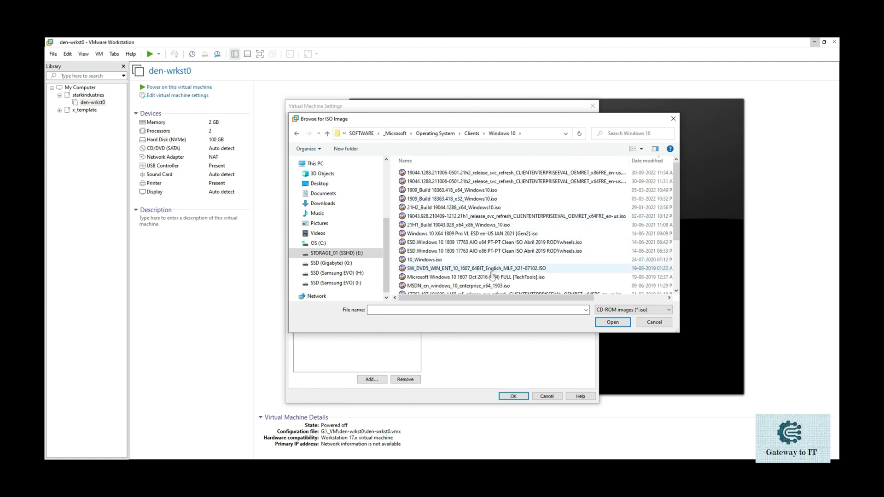
{"action": "left_click", "coordinate": [453, 287]}
{"action": "left_click", "coordinate": [612, 323]}
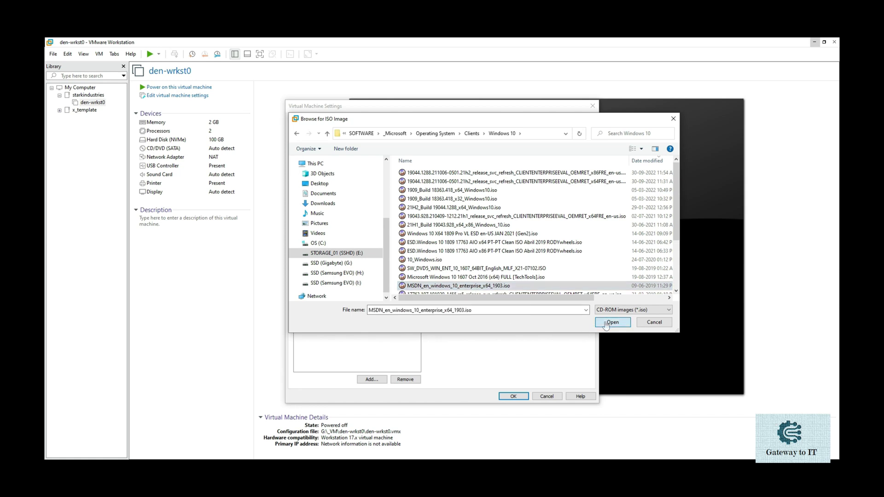
{"action": "left_click", "coordinate": [514, 397]}
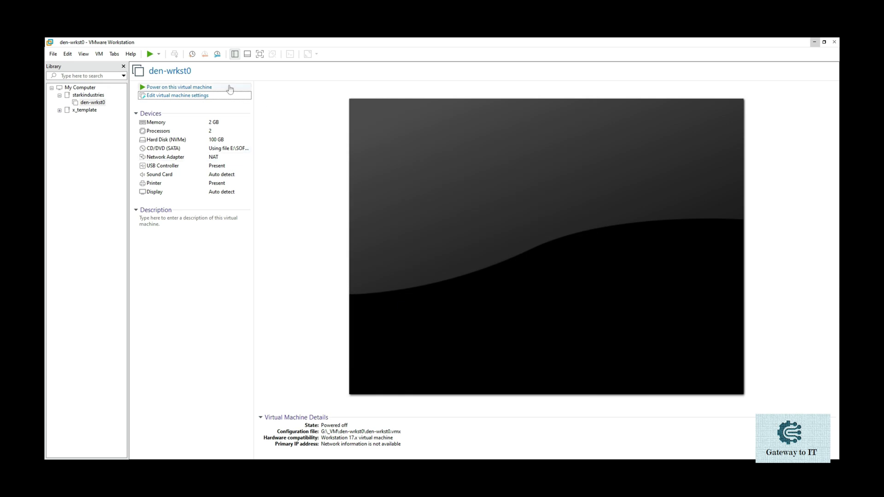
Step: Power on den-wrkst0, boot it from the DVD, accept the English (United States) setup defaults and start the Windows installation
{"action": "left_click", "coordinate": [230, 89]}
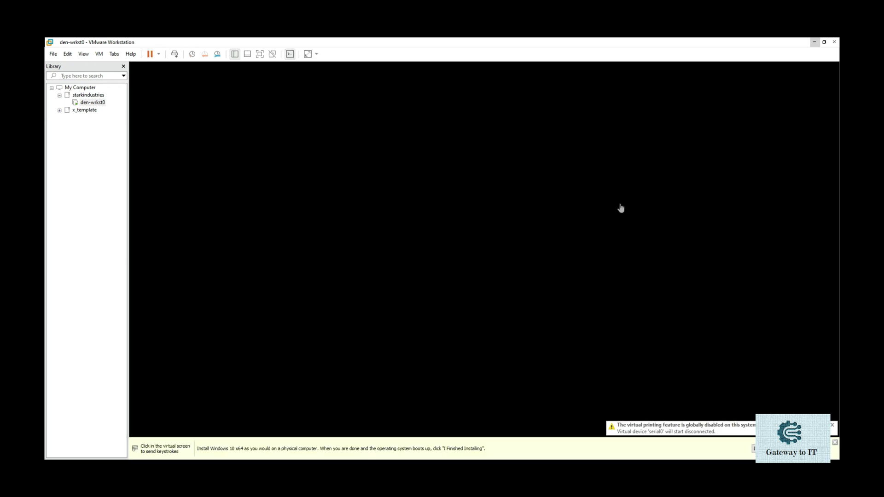
{"action": "left_click", "coordinate": [835, 442]}
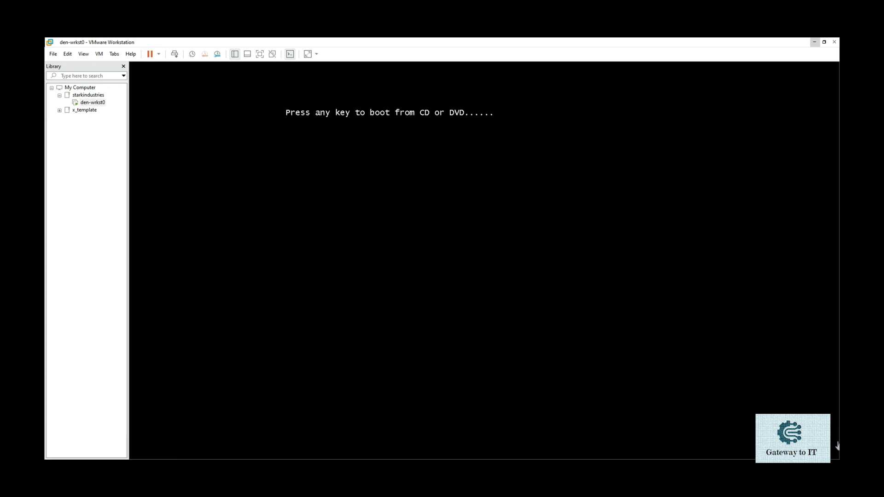
{"action": "key", "text": "Return"}
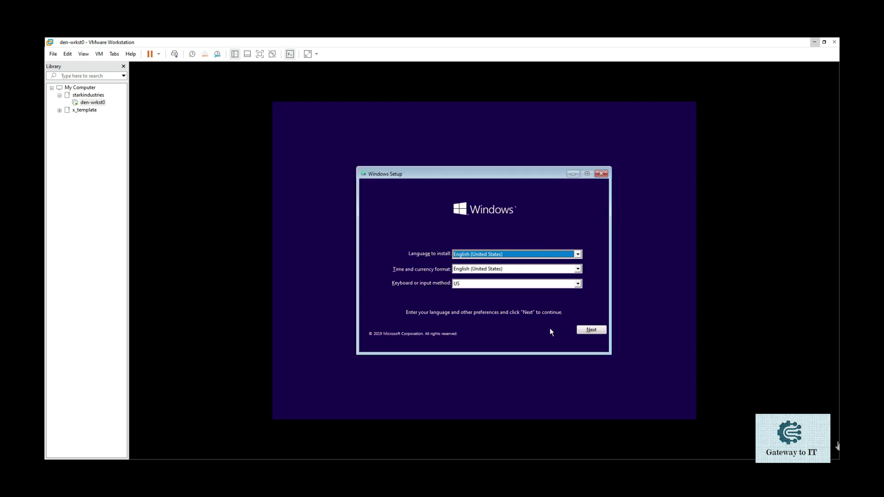
{"action": "left_click", "coordinate": [579, 331]}
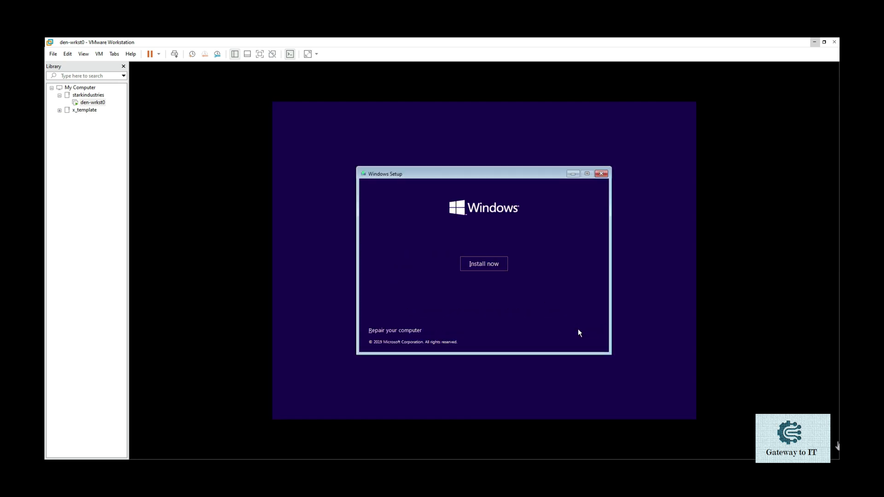
{"action": "left_click", "coordinate": [491, 267]}
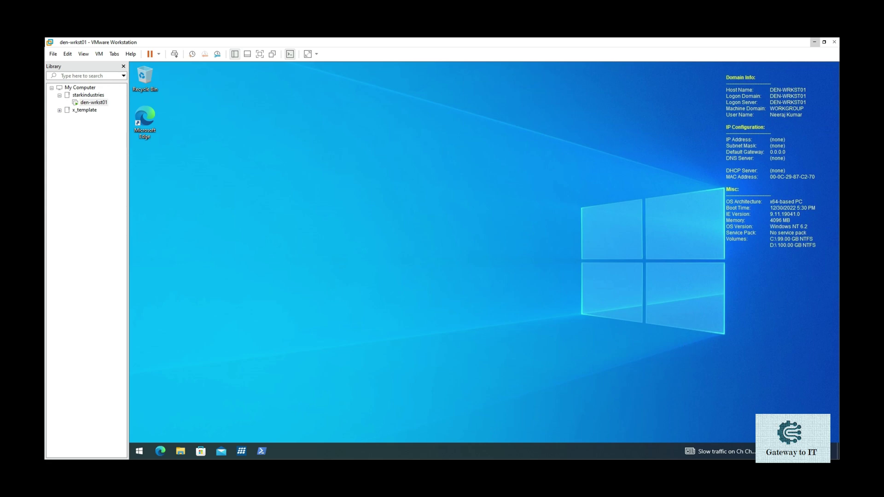
Step: Bring esxi_plan.xlsx in Excel into view and examine the pNIC numbers in A2:A11 of the network plan
{"action": "left_click_drag", "start_coordinate": [838, 98], "coordinate": [700, 120]}
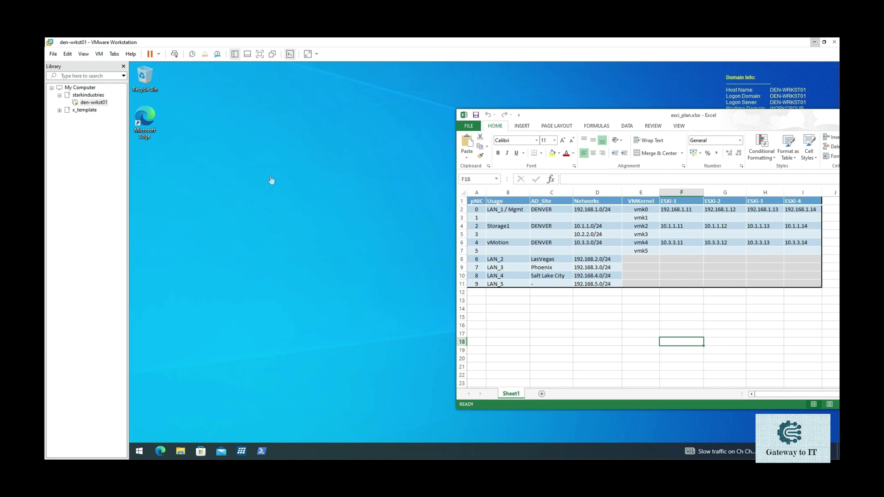
{"action": "left_click", "coordinate": [477, 213]}
{"action": "left_click_drag", "start_coordinate": [478, 215], "coordinate": [485, 287]}
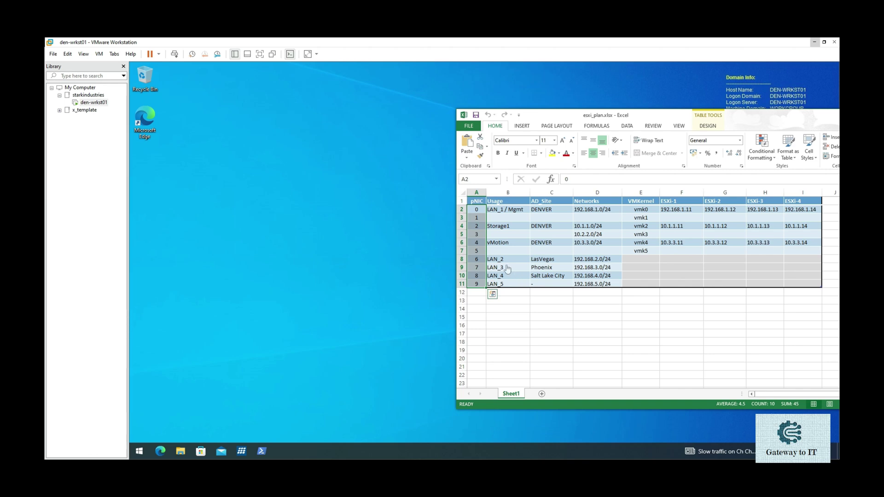
Step: Switch to VMware Workstation and set the network adapter of den-wrkst01 to use a LAN segment
{"action": "left_click", "coordinate": [95, 104]}
{"action": "right_click", "coordinate": [95, 106]}
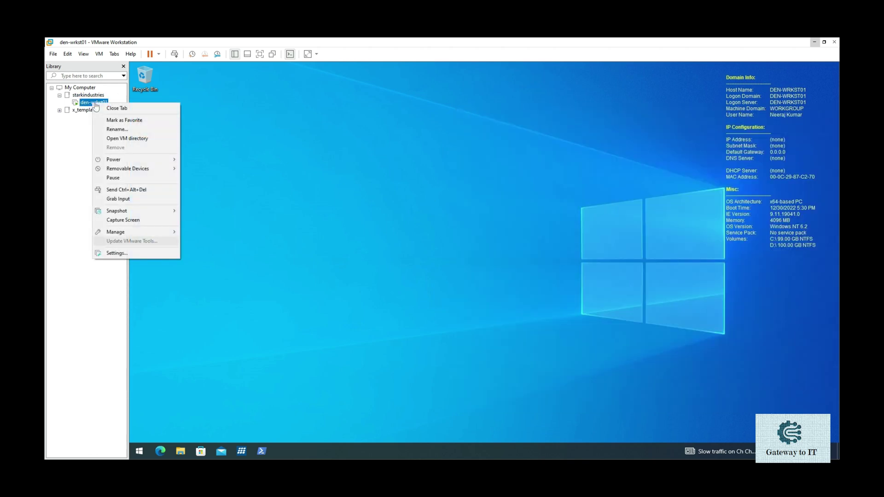
{"action": "left_click", "coordinate": [130, 253]}
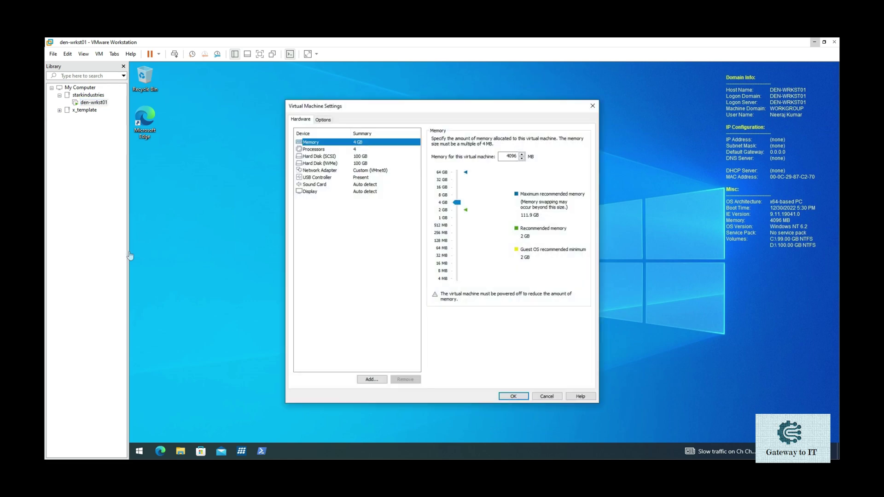
{"action": "left_click", "coordinate": [377, 171]}
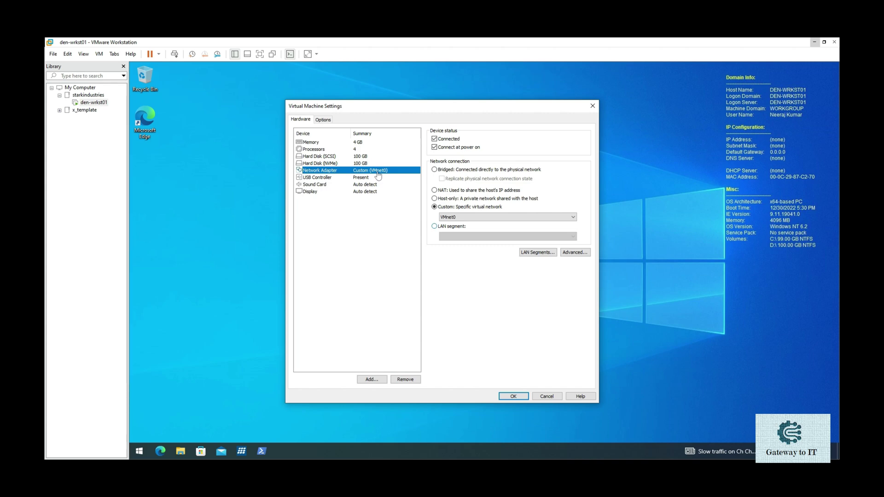
{"action": "left_click", "coordinate": [462, 227]}
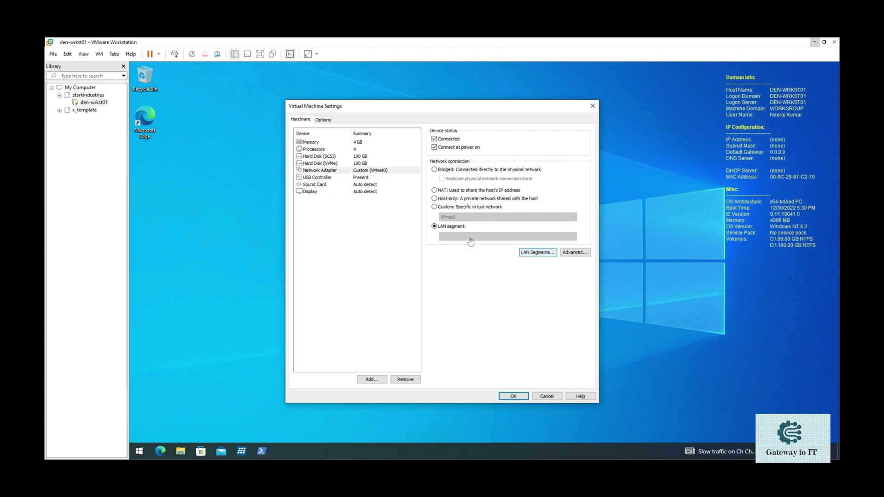
Step: Add a global LAN segment and name it 0, following the first pNIC row of the esxi_plan.xlsx network plan
{"action": "left_click", "coordinate": [533, 254]}
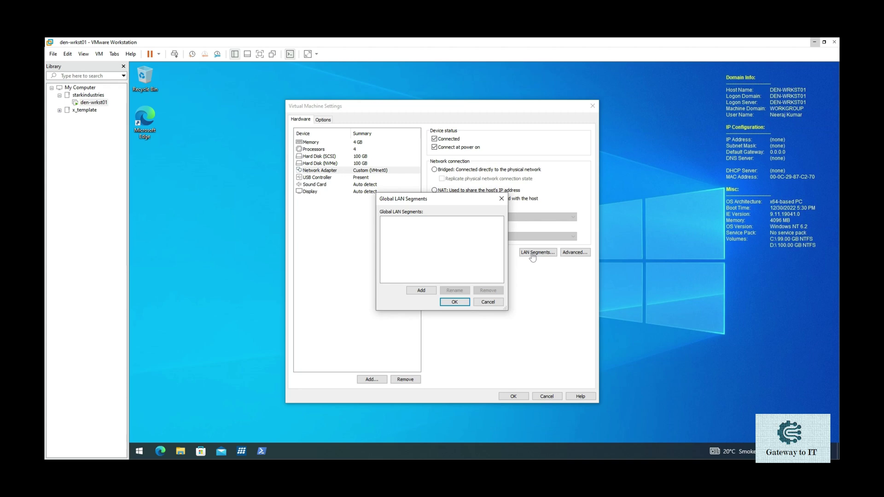
{"action": "left_click", "coordinate": [417, 292]}
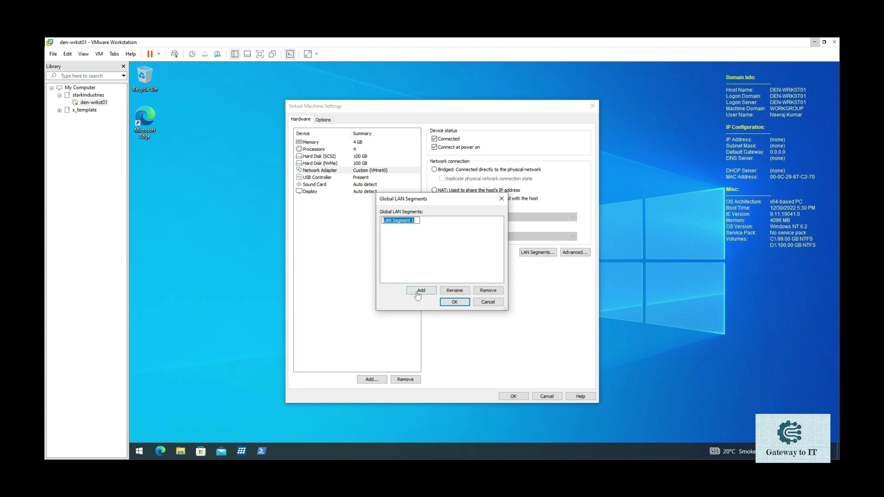
{"action": "key", "text": "alt+Tab"}
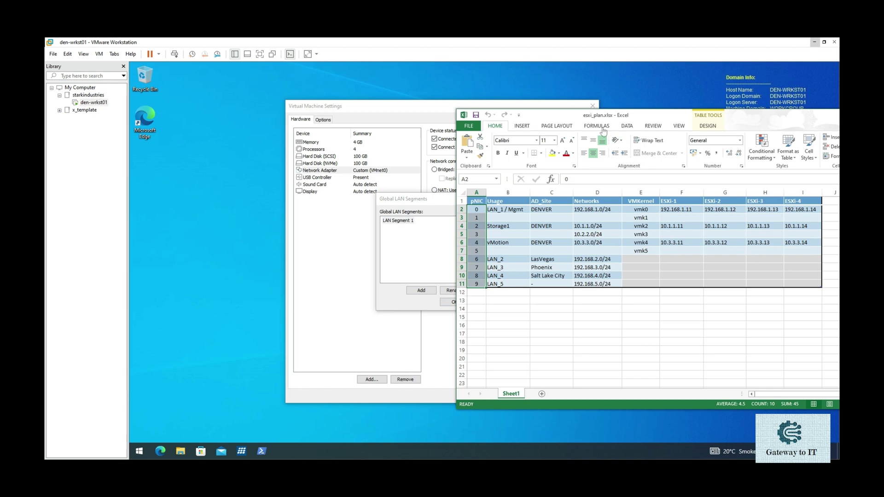
{"action": "left_click_drag", "start_coordinate": [589, 117], "coordinate": [684, 106]}
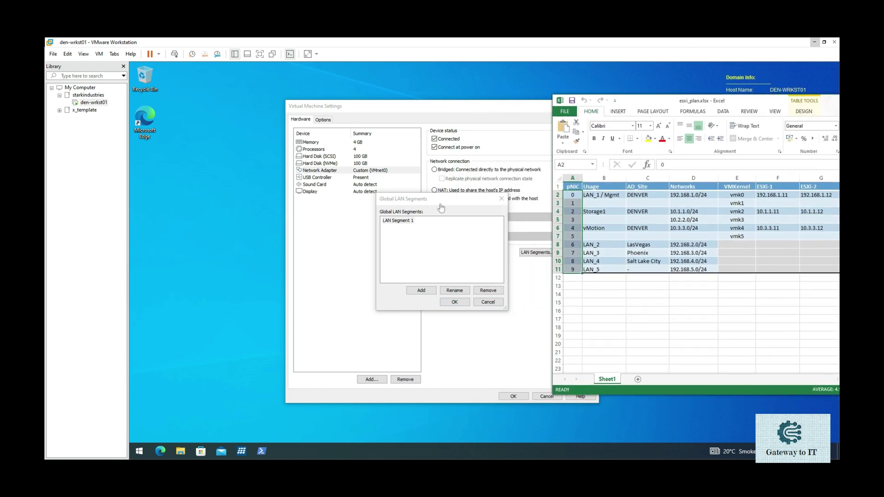
{"action": "left_click", "coordinate": [579, 197]}
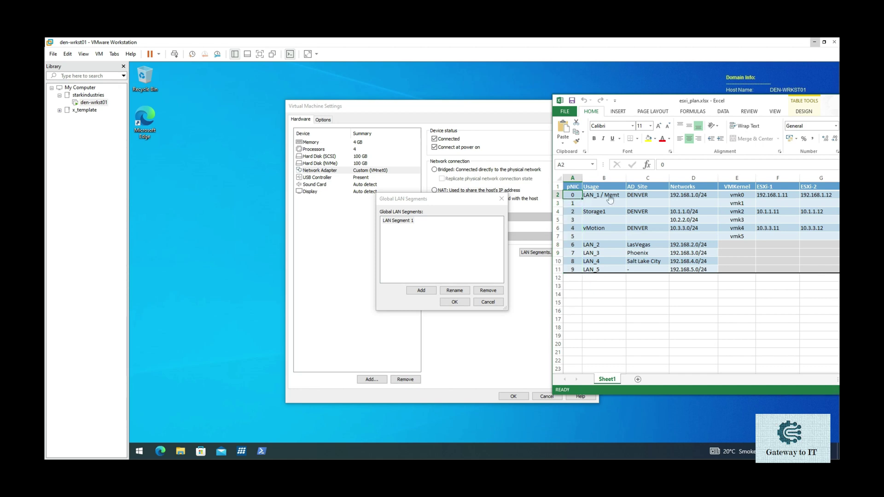
{"action": "left_click", "coordinate": [610, 196]}
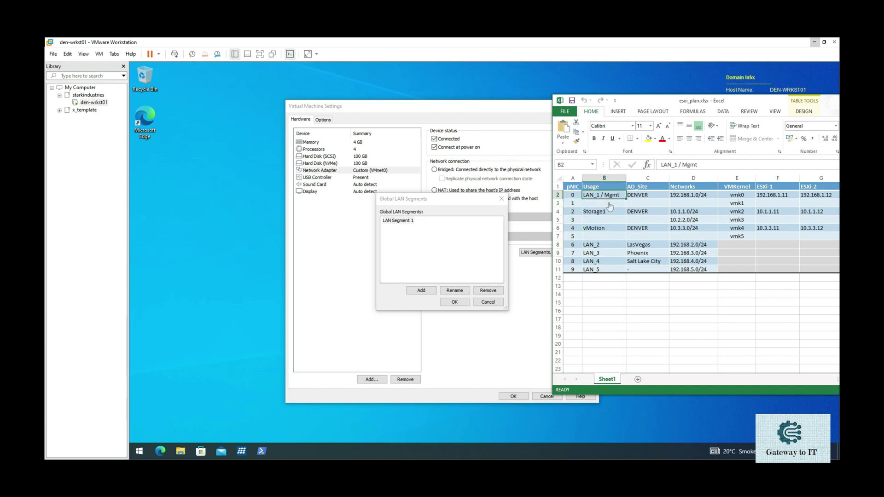
{"action": "left_click", "coordinate": [410, 224]}
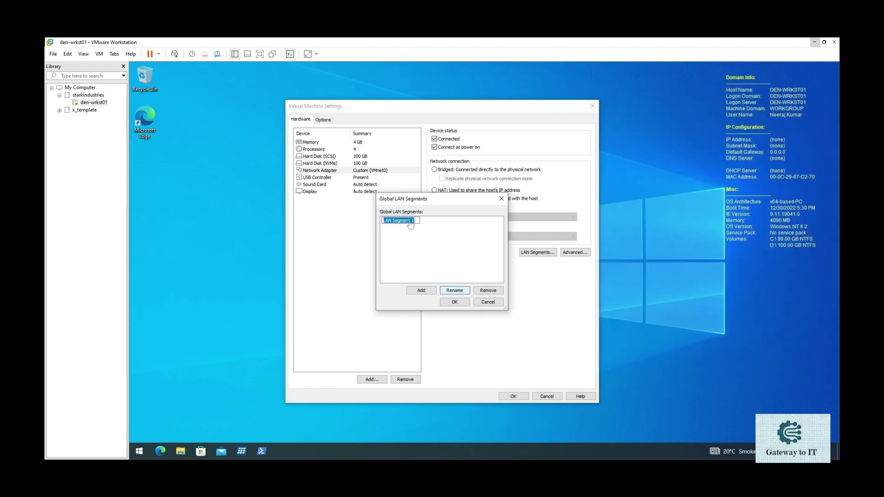
{"action": "type", "text": "0"}
Step: Rename LAN segment 0 as 0_Mgmt_192.168.1.x, following the management row of the Excel network plan
{"action": "key", "text": "alt+Tab"}
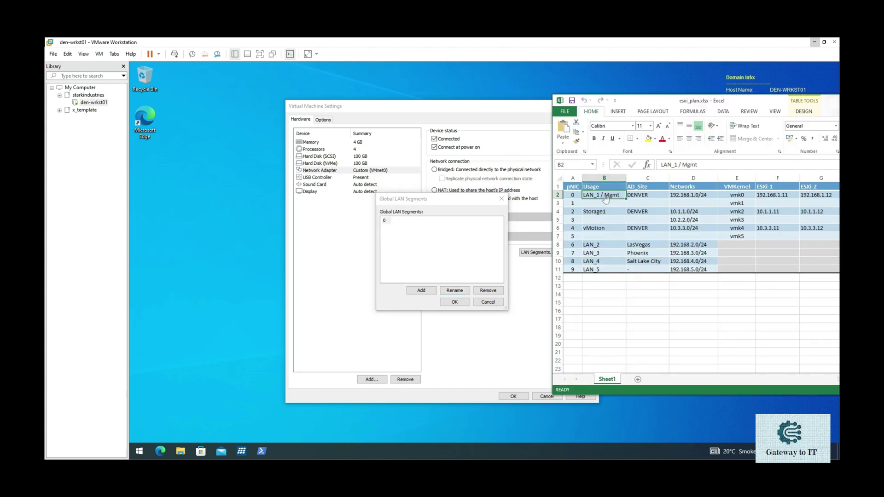
{"action": "left_click", "coordinate": [387, 221]}
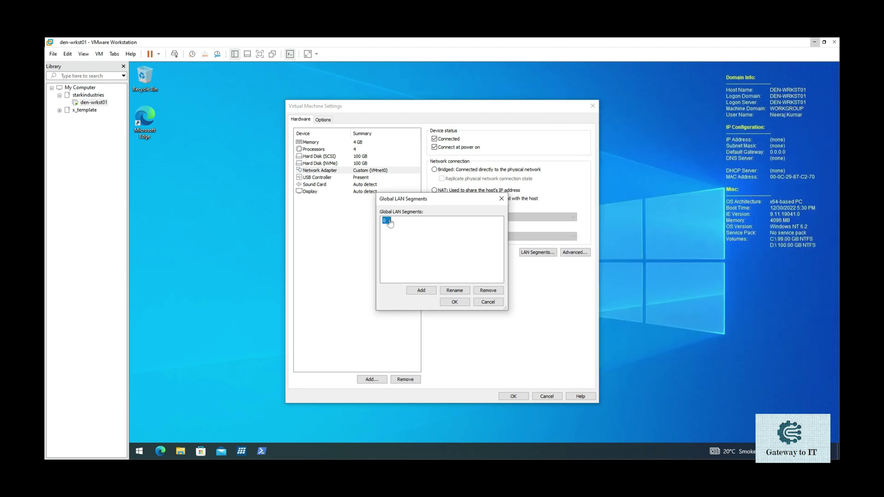
{"action": "left_click", "coordinate": [455, 291]}
{"action": "left_click", "coordinate": [391, 222]}
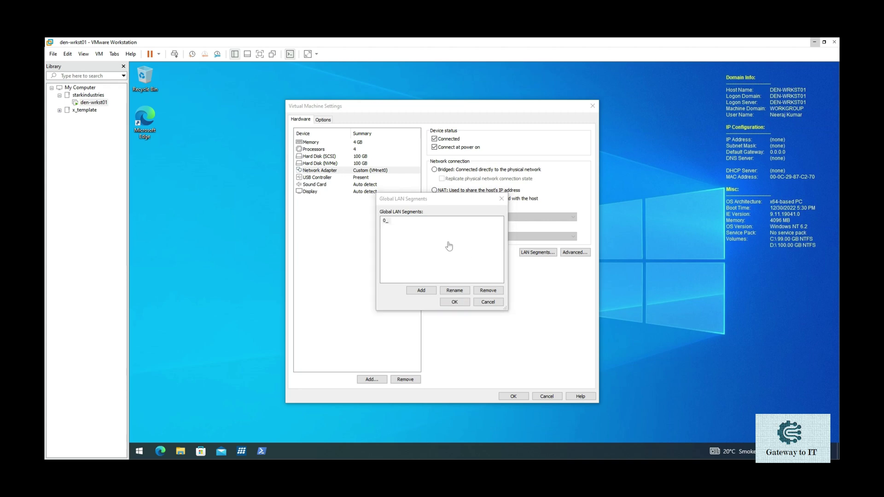
{"action": "left_click", "coordinate": [452, 289]}
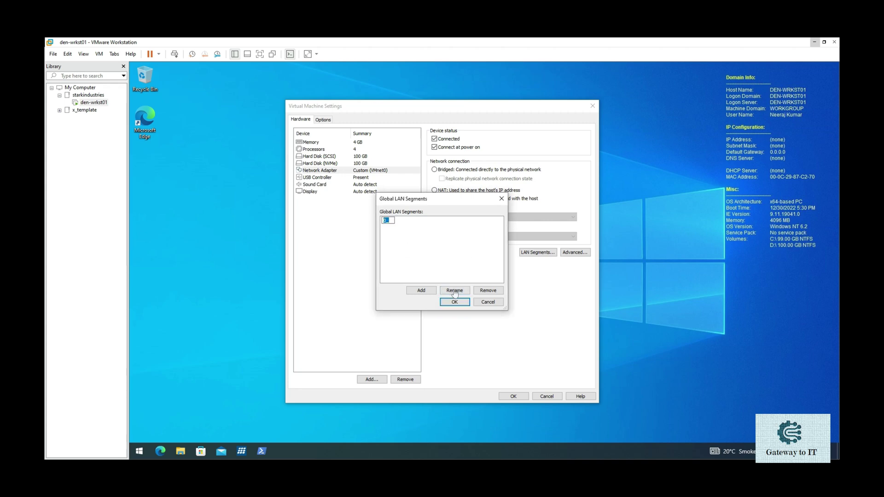
{"action": "key", "text": "Right"}
{"action": "type", "text": "Mgmt_192.168.1.x"}
{"action": "key", "text": "Return"}
Step: Check the storage network in the Excel plan and add a second global LAN segment named 1_Strg_10.1.1.x
{"action": "key", "text": "alt+Tab"}
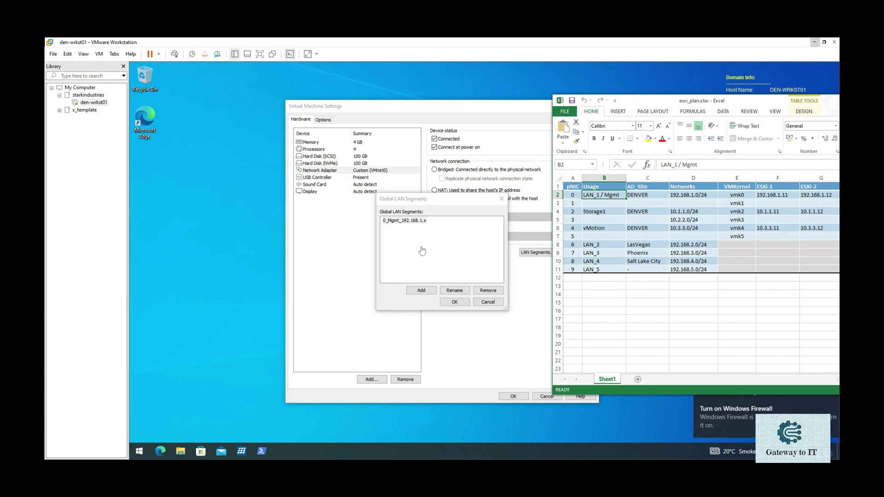
{"action": "left_click", "coordinate": [424, 293]}
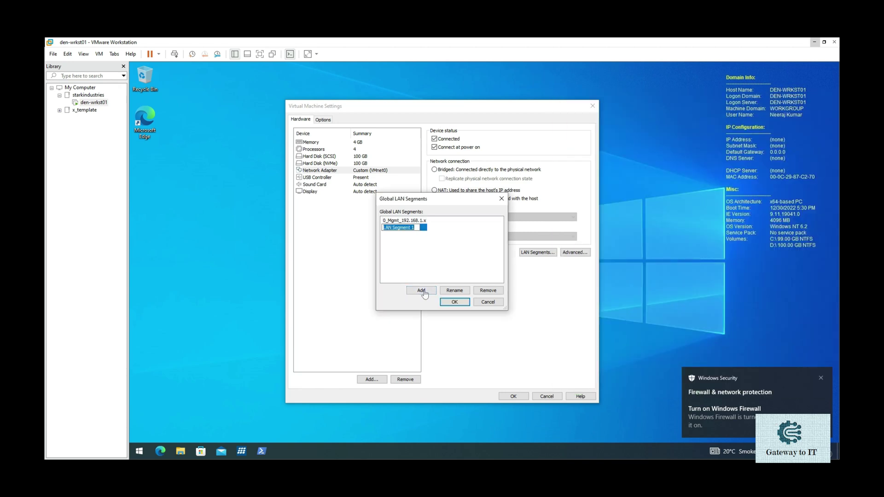
{"action": "type", "text": "1"}
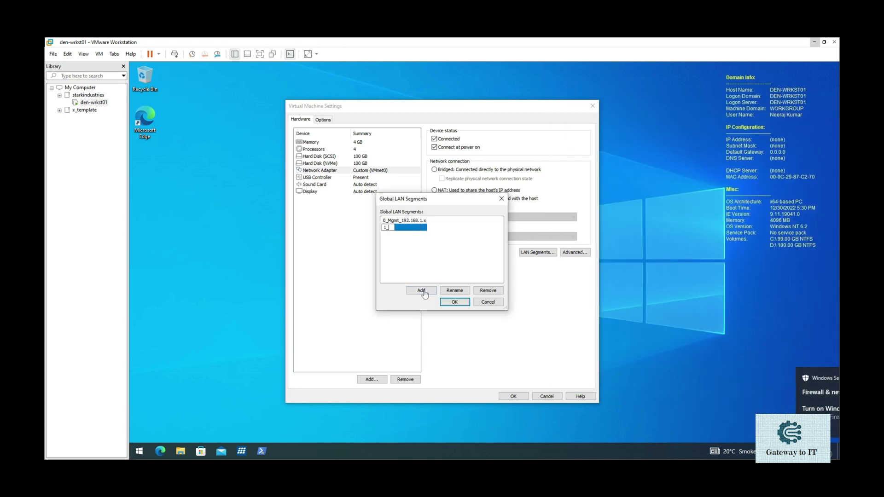
{"action": "type", "text": "_Str"}
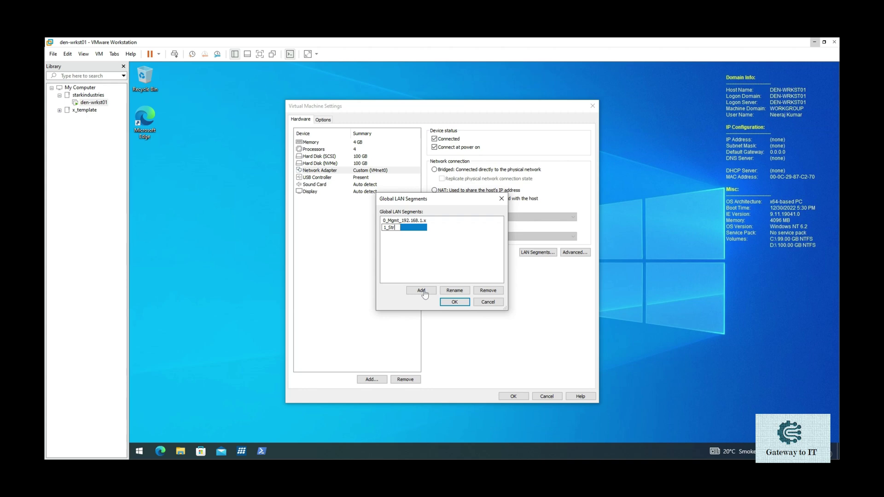
{"action": "type", "text": "g_10.1.1.x"}
{"action": "key", "text": "Return"}
Step: Add a third global LAN segment named 2_vMTN_ and check the vMotion network in the Excel plan
{"action": "left_click", "coordinate": [420, 291]}
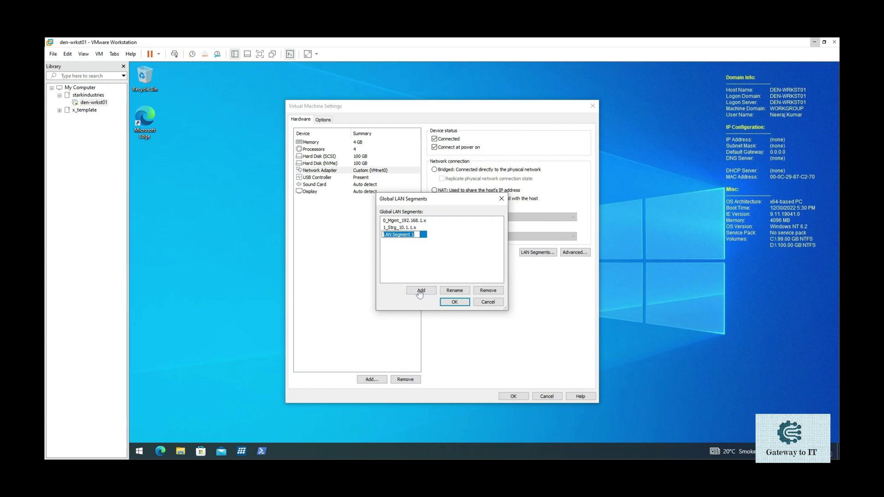
{"action": "type", "text": "2_vMTN_"}
{"action": "key", "text": "alt+Tab"}
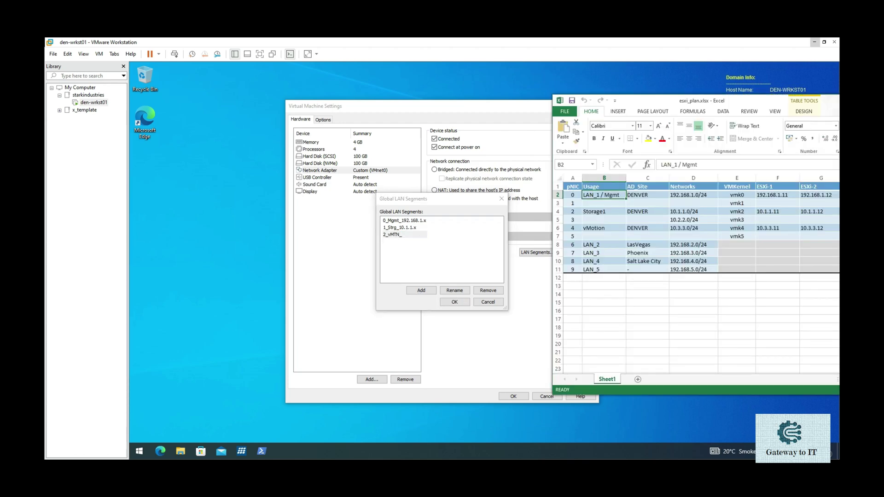
{"action": "left_click", "coordinate": [697, 230]}
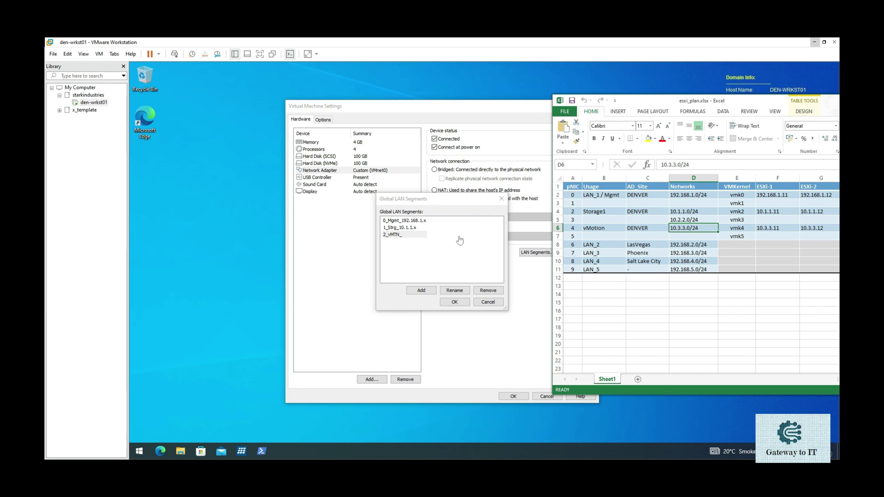
Step: Rename the LAN segment 2_vMTN_ as 2_Strg_10.2.2.x, following the second storage network in the Excel plan
{"action": "left_click", "coordinate": [404, 235]}
{"action": "left_click", "coordinate": [406, 236]}
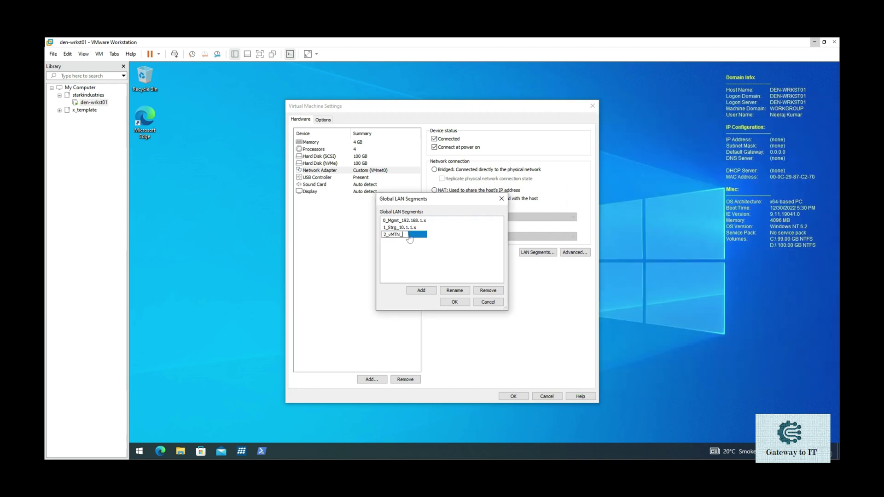
{"action": "key", "text": "BackSpace"}
{"action": "key", "text": "BackSpace"}
{"action": "key", "text": "BackSpace"}
{"action": "key", "text": "BackSpace"}
{"action": "key", "text": "BackSpace"}
{"action": "type", "text": "Strg_10.2.2.x"}
{"action": "key", "text": "Return"}
Step: Add a fourth global LAN segment named 3_vMTN_10.3.3.x, matching the vMotion network in the Excel plan
{"action": "left_click", "coordinate": [421, 291]}
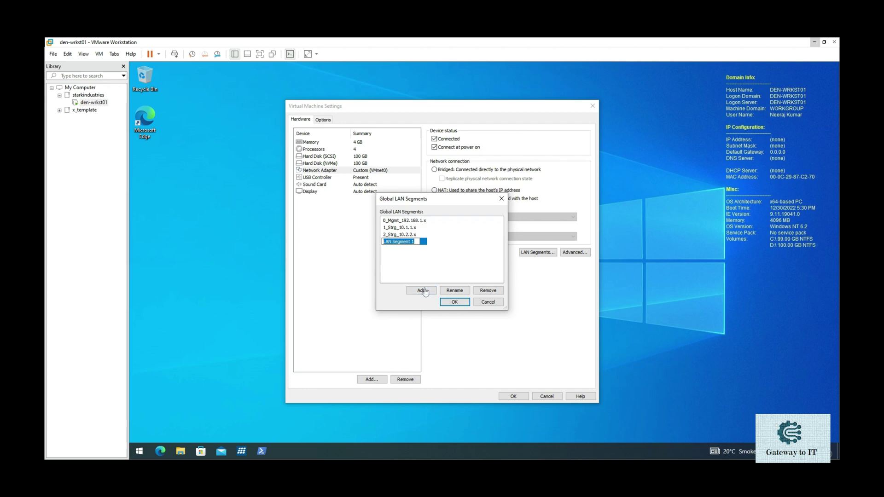
{"action": "type", "text": "3_vMTN_"}
{"action": "key", "text": "alt+Tab"}
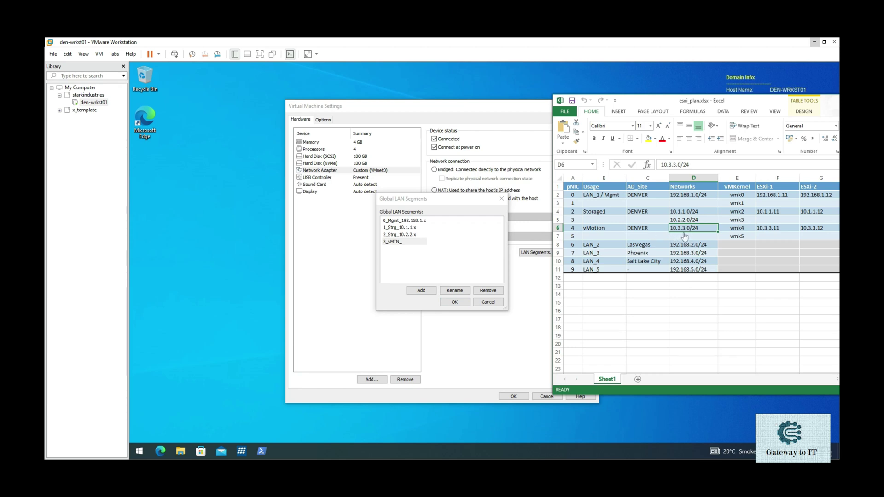
{"action": "left_click", "coordinate": [422, 247]}
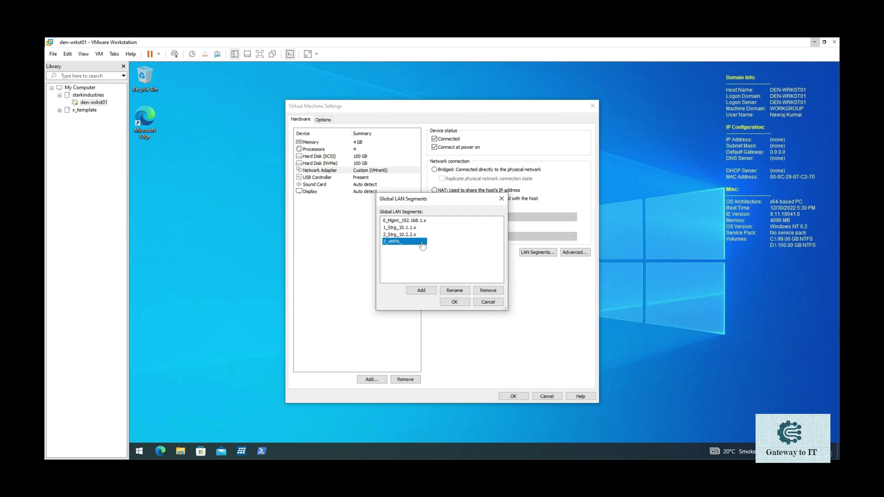
{"action": "left_click", "coordinate": [407, 244]}
{"action": "left_click", "coordinate": [456, 291]}
{"action": "key", "text": "End"}
{"action": "type", "text": "10.3.3.x"}
{"action": "left_click", "coordinate": [458, 302]}
Step: Save the global LAN segments after a last look at the Excel plan and assign 0_Mgmt_192.168.1.x to den-wrkst01's network adapter
{"action": "key", "text": "alt+Tab"}
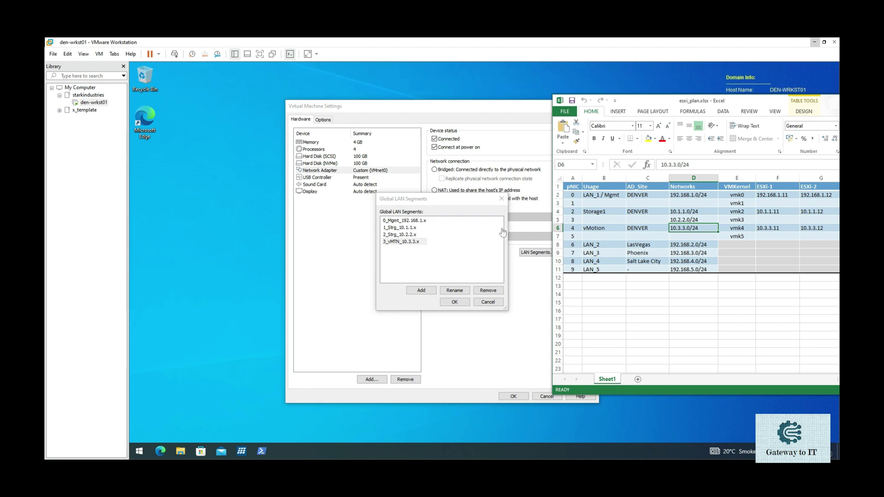
{"action": "left_click", "coordinate": [447, 210]}
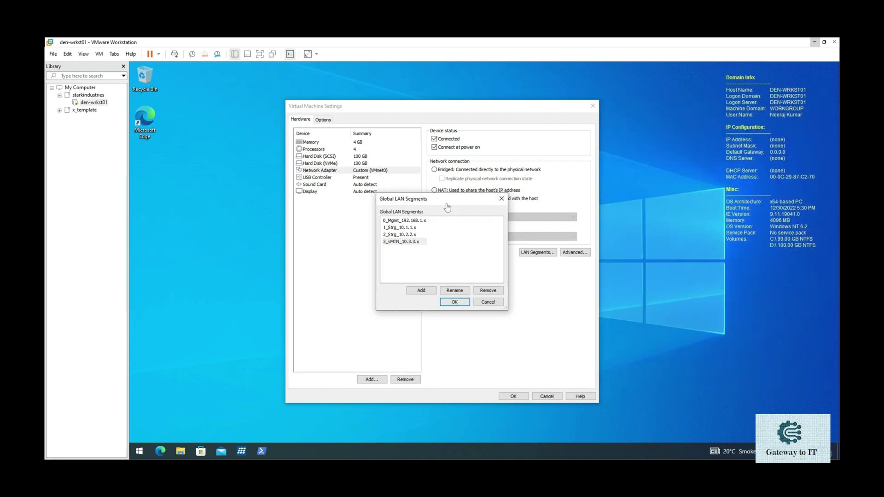
{"action": "left_click", "coordinate": [455, 303]}
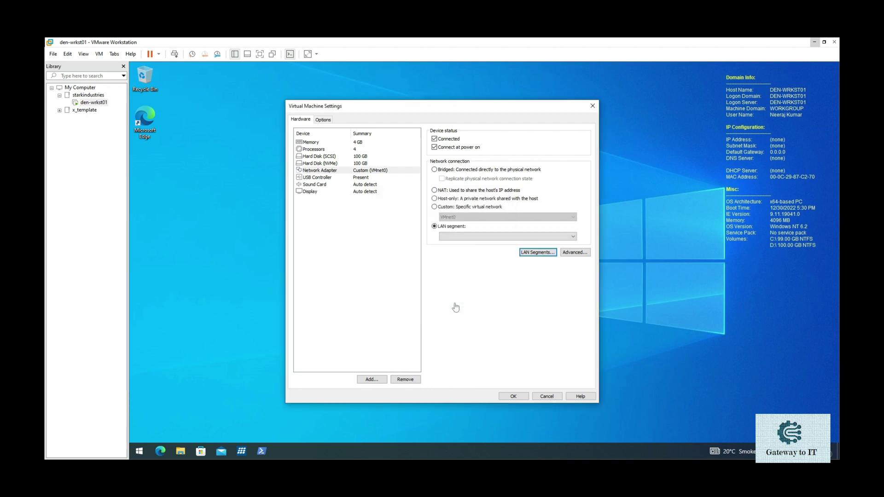
{"action": "left_click", "coordinate": [477, 237]}
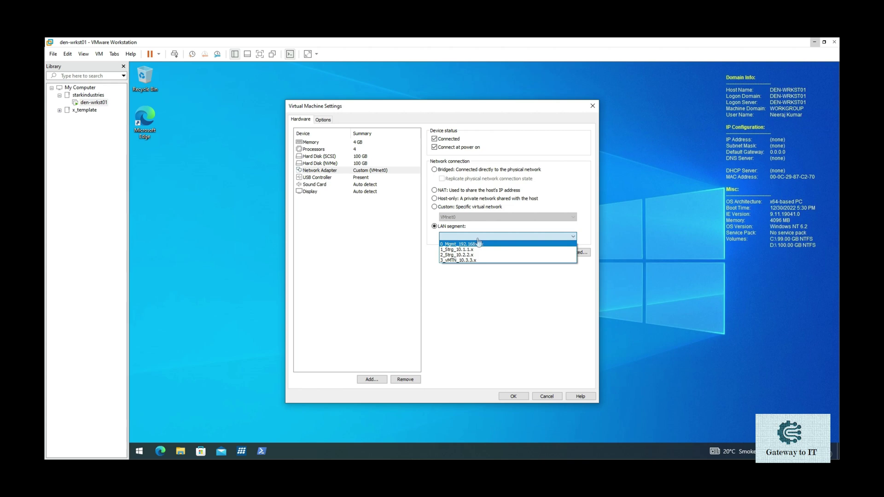
{"action": "left_click", "coordinate": [476, 244]}
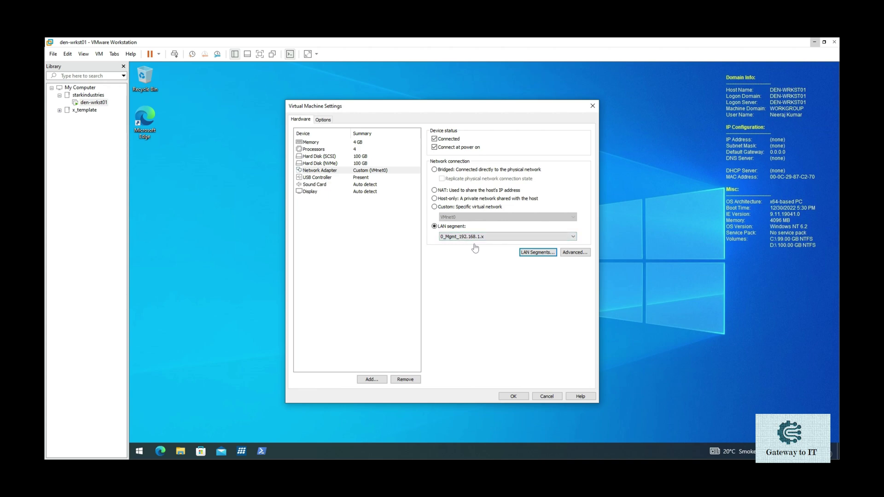
{"action": "left_click", "coordinate": [513, 397]}
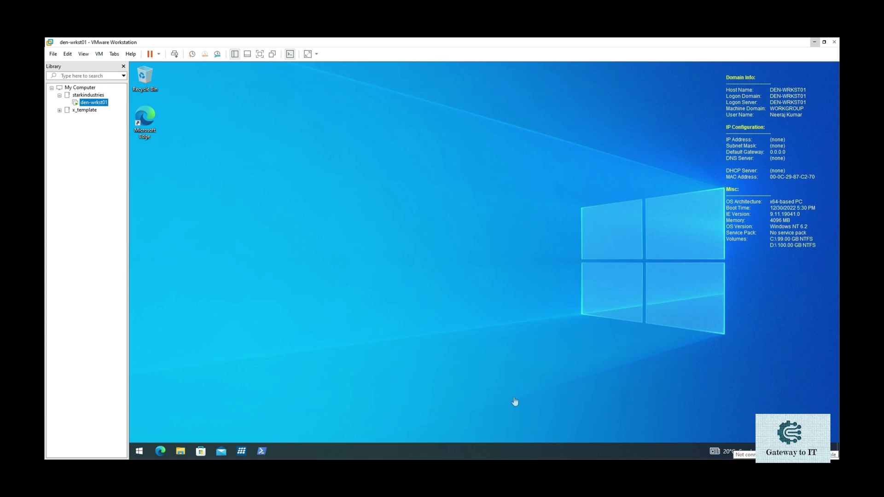
Step: Reopen the den-wrkst01 virtual machine settings and check which LAN segment its network adapter uses
{"action": "left_click", "coordinate": [515, 401]}
{"action": "key", "text": "ctrl+d"}
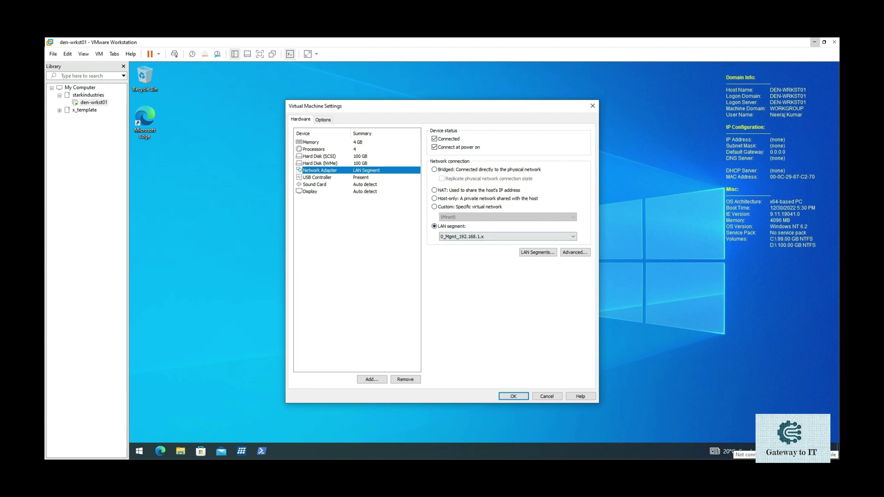
{"action": "left_click", "coordinate": [516, 397]}
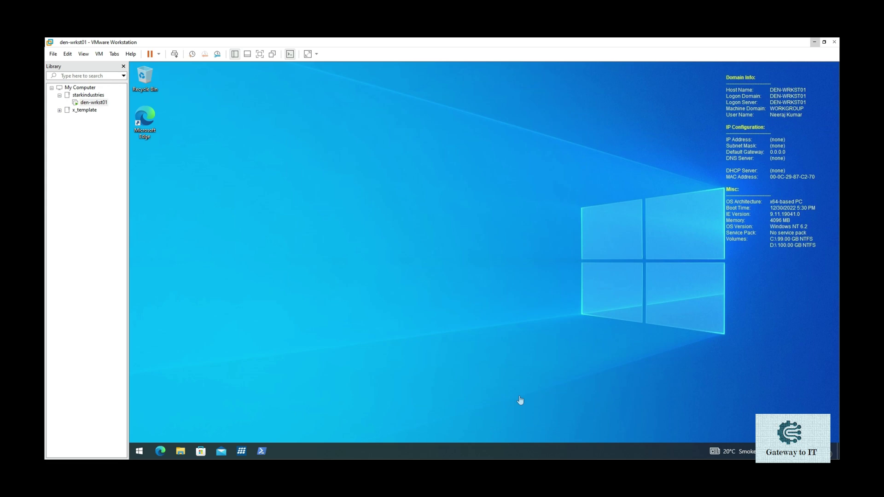
Step: Open the guest's Network Connections with ncpa.cpl and enable the Ethernet0 adapter
{"action": "key", "text": "super+r"}
{"action": "type", "text": "ncpa.cpl"}
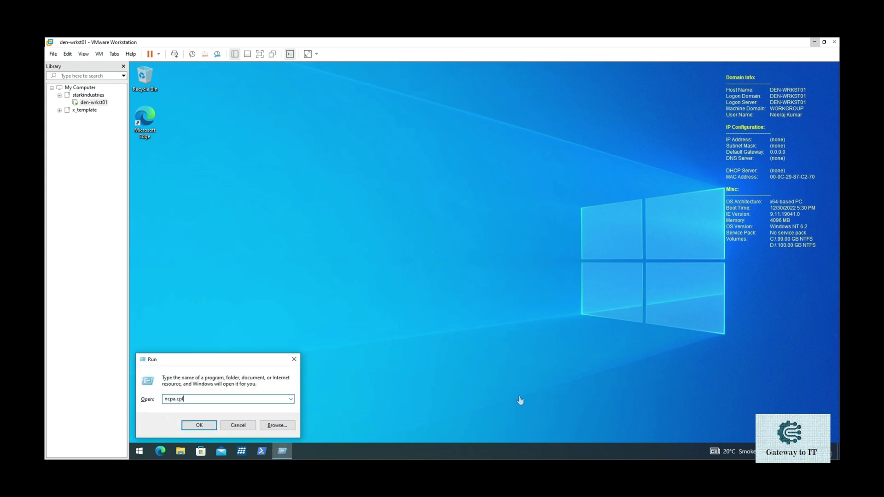
{"action": "key", "text": "Return"}
{"action": "right_click", "coordinate": [319, 206]}
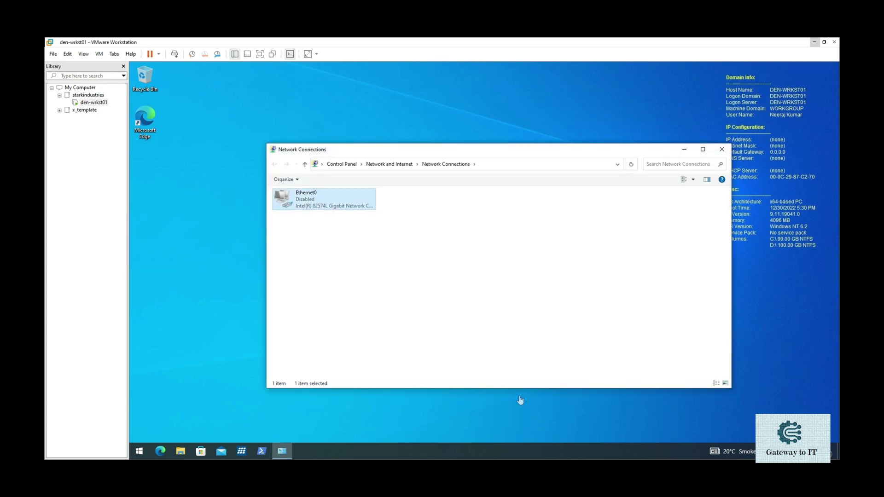
{"action": "left_click", "coordinate": [343, 272]}
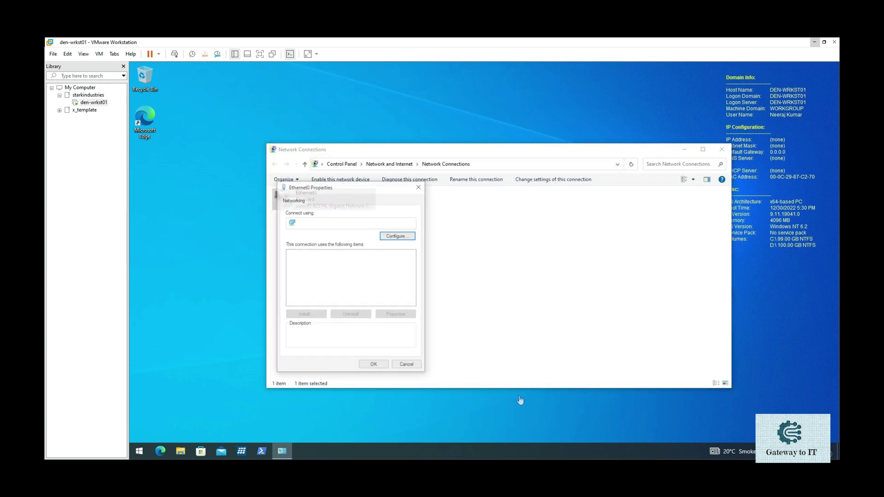
{"action": "left_click", "coordinate": [407, 365]}
{"action": "right_click", "coordinate": [319, 206]}
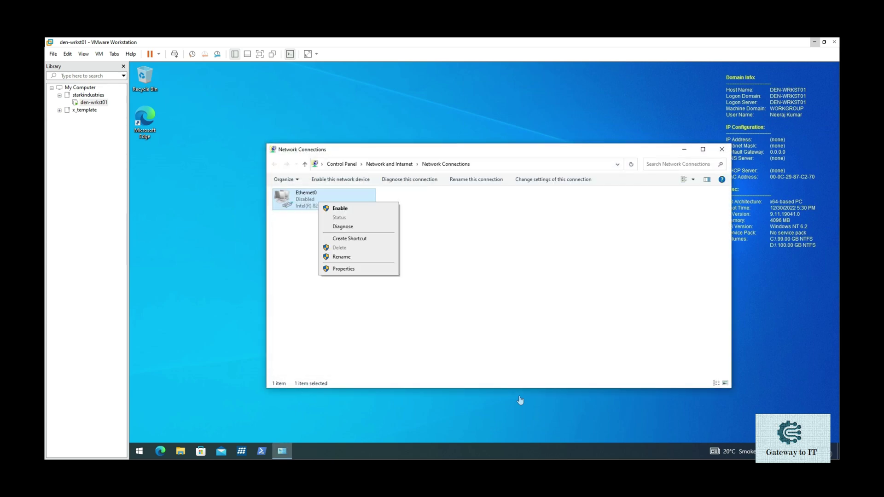
{"action": "left_click", "coordinate": [336, 209]}
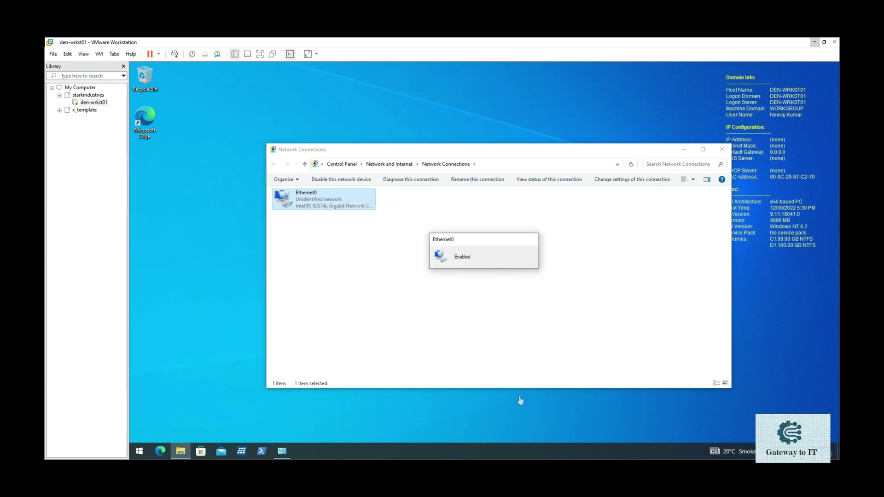
Step: Check the management IP addresses reserved for ESXi-1 through ESXi-4 in the Excel network plan
{"action": "key", "text": "alt+Tab"}
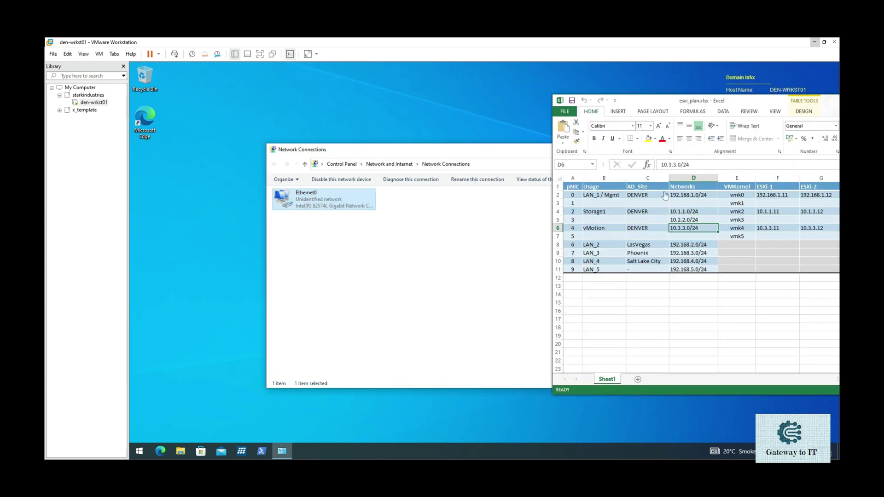
{"action": "left_click_drag", "start_coordinate": [744, 105], "coordinate": [531, 127]}
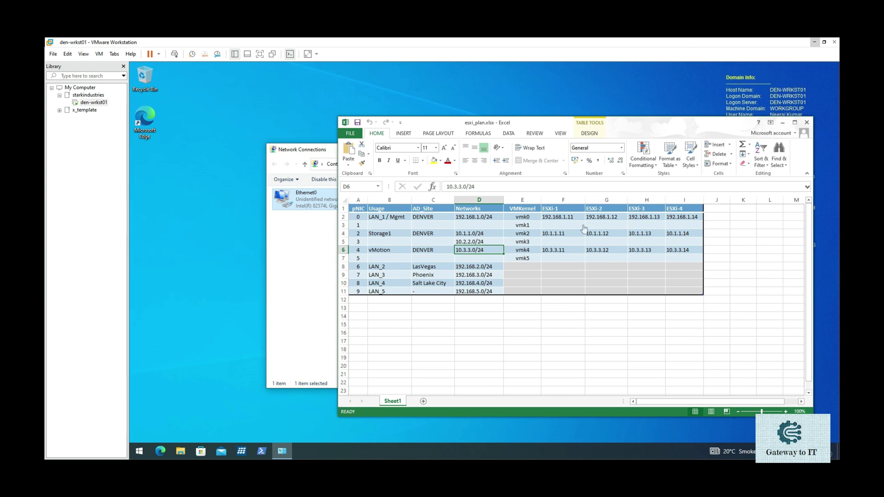
{"action": "left_click_drag", "start_coordinate": [570, 223], "coordinate": [681, 218]}
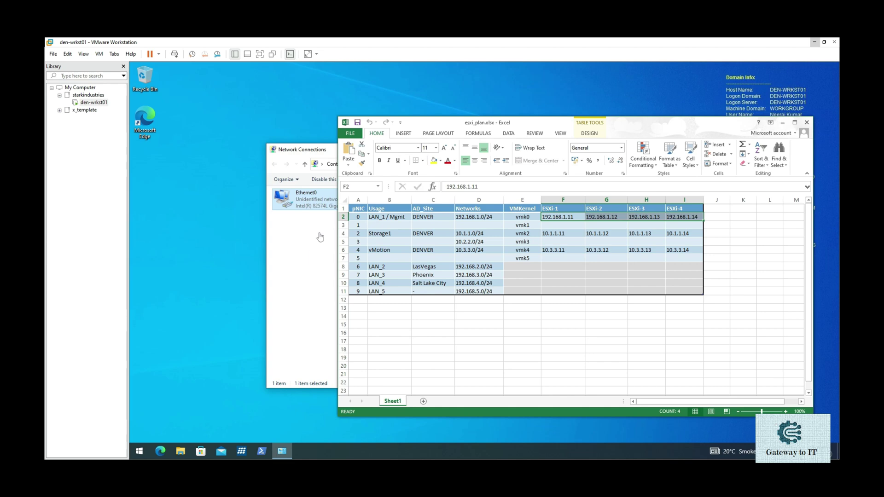
{"action": "left_click", "coordinate": [294, 231]}
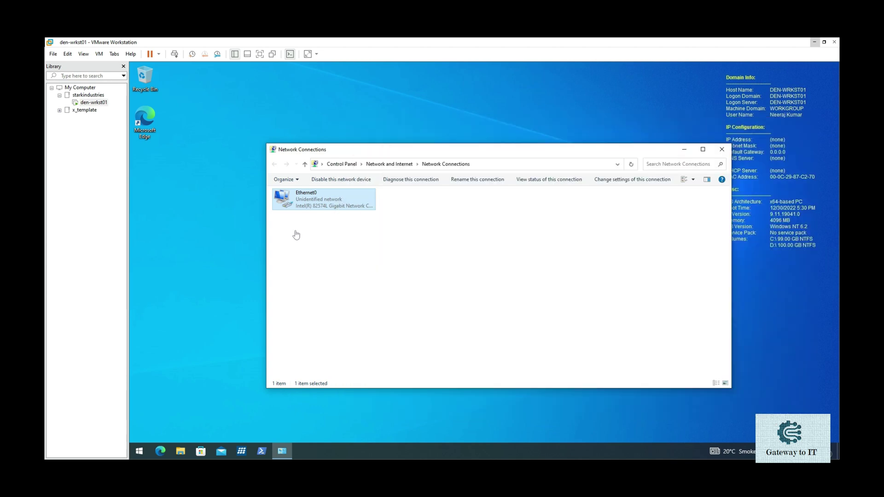
Step: In Ethernet0's TCP/IPv4 properties, set the static IP address 192.168.1.40 with subnet mask 255.255.255.0
{"action": "right_click", "coordinate": [317, 206]}
{"action": "left_click", "coordinate": [341, 284]}
{"action": "left_click", "coordinate": [341, 275]}
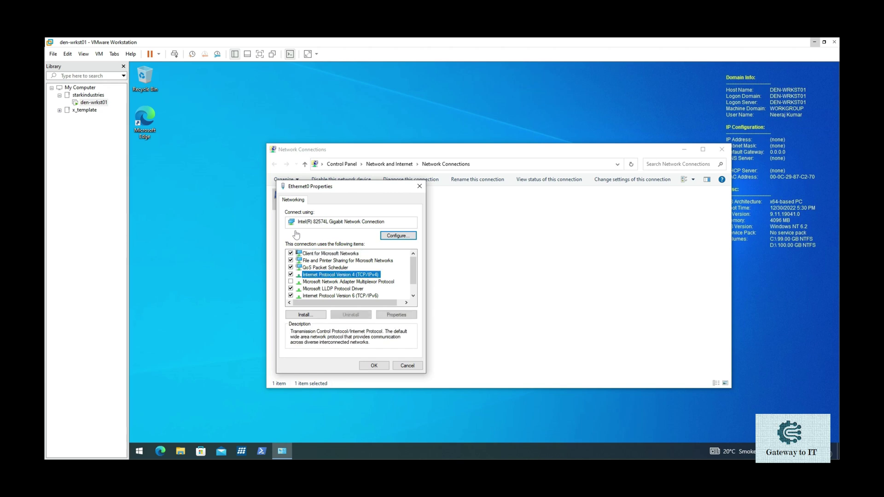
{"action": "left_click", "coordinate": [396, 314]}
{"action": "left_click", "coordinate": [305, 278]}
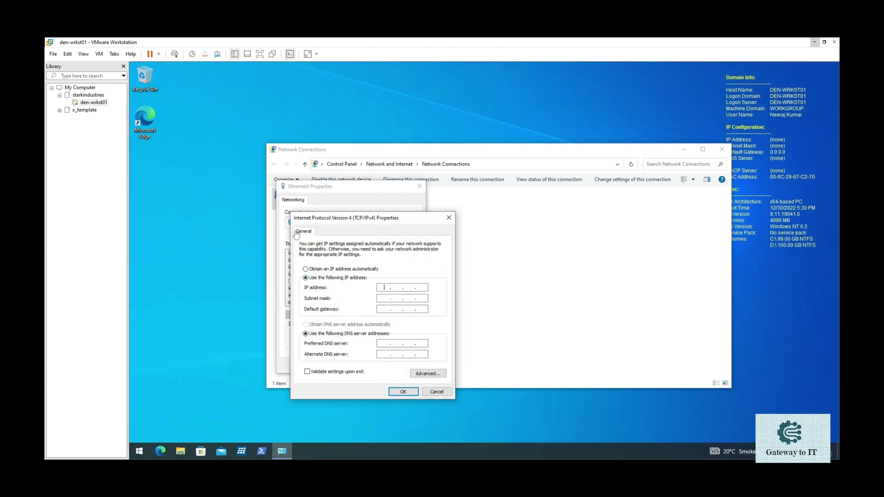
{"action": "type", "text": "192 . 168 . 1 . 40"}
{"action": "key", "text": "Tab"}
{"action": "key", "text": "Tab"}
Step: Set the default gateway to 192.168.1.254 and the preferred DNS server to 192.168.1.1, and apply the Ethernet0 settings
{"action": "type", "text": "192 . 168 . "}
{"action": "type", "text": "1 . 254"}
{"action": "type", "text": "192.168.1"}
{"action": "type", "text": "1"}
{"action": "key", "text": "Return"}
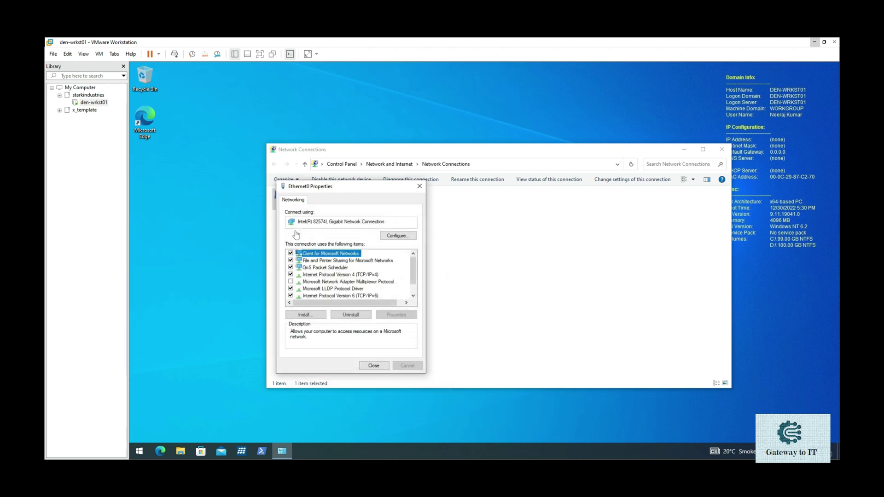
{"action": "key", "text": "Return"}
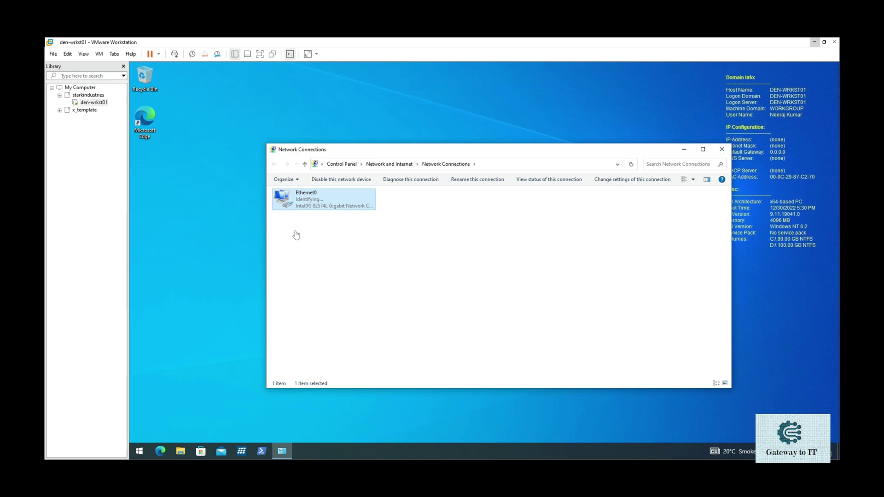
Step: Run the BgInfo batch file from the shell:common startup folder to refresh the desktop information, and close the open windows
{"action": "key", "text": "super+x"}
{"action": "key", "text": "r"}
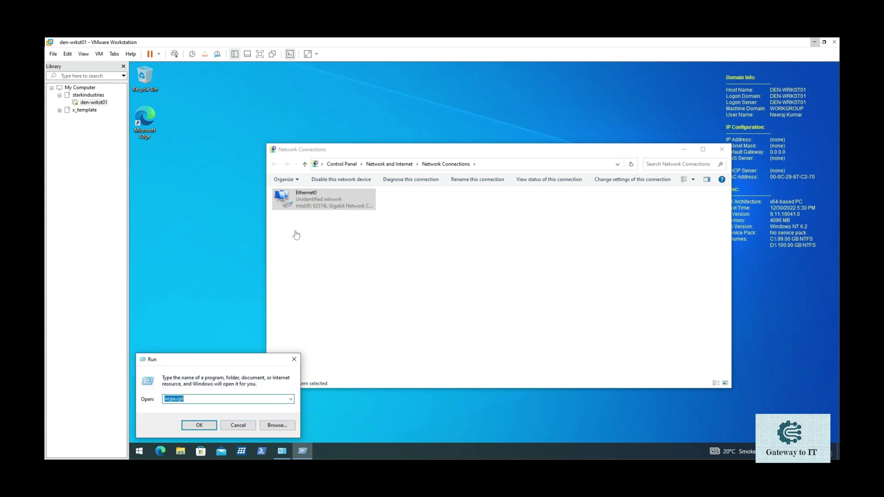
{"action": "type", "text": "s"}
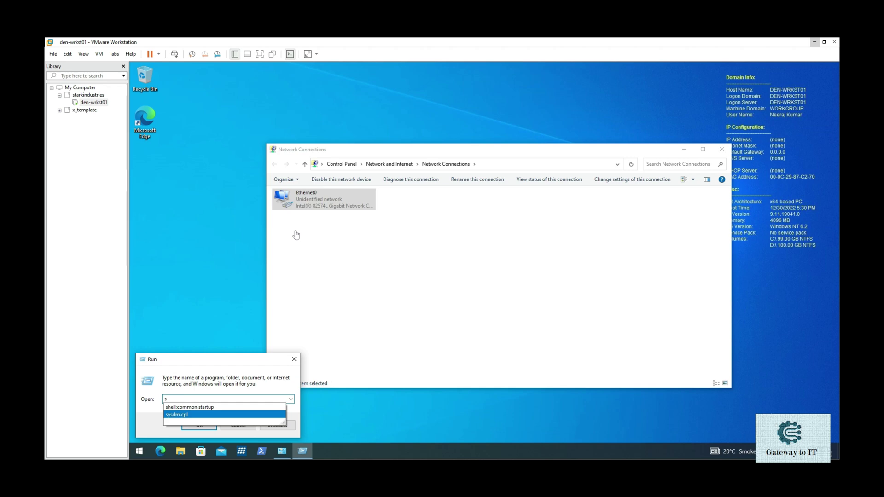
{"action": "key", "text": "Up"}
{"action": "key", "text": "Return"}
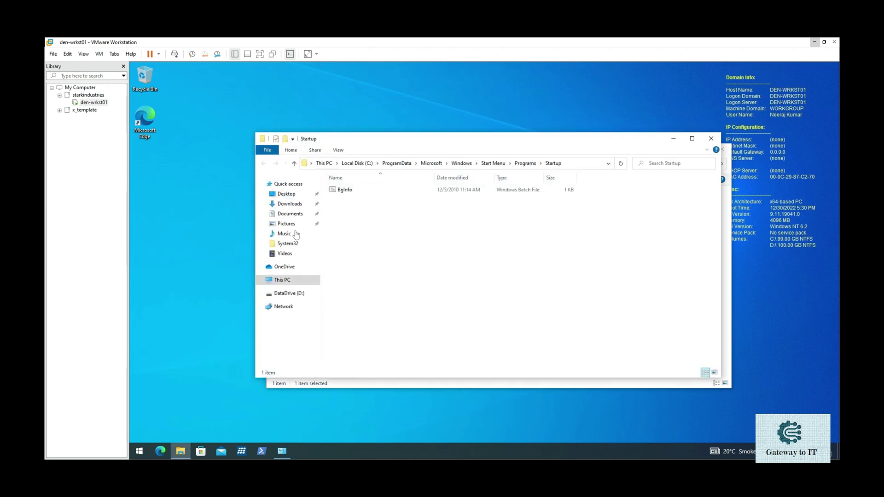
{"action": "key", "text": "Return"}
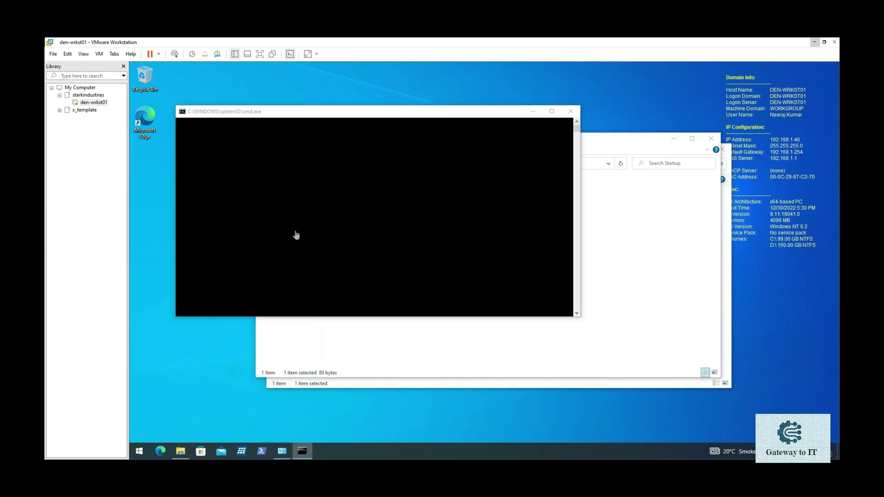
{"action": "left_click", "coordinate": [710, 138]}
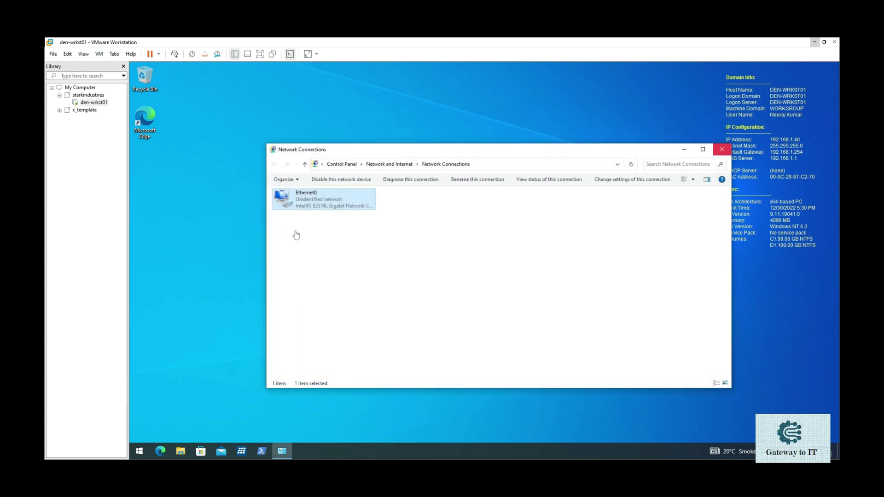
{"action": "left_click", "coordinate": [721, 149]}
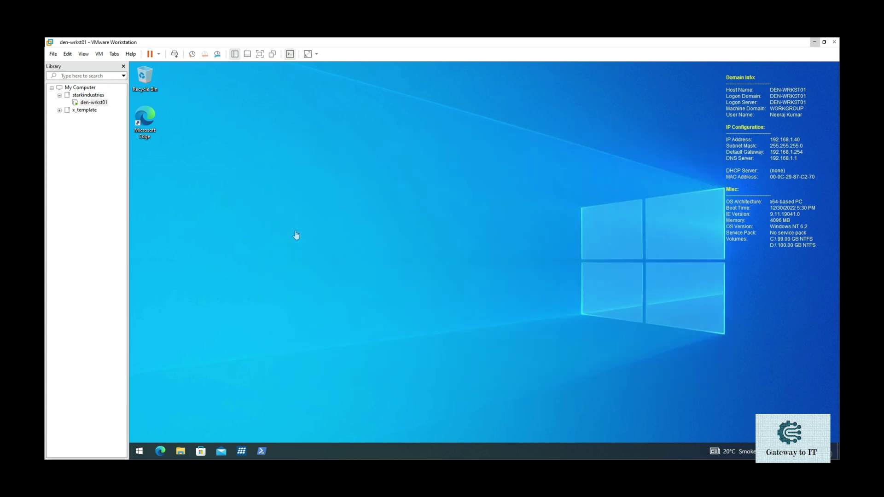